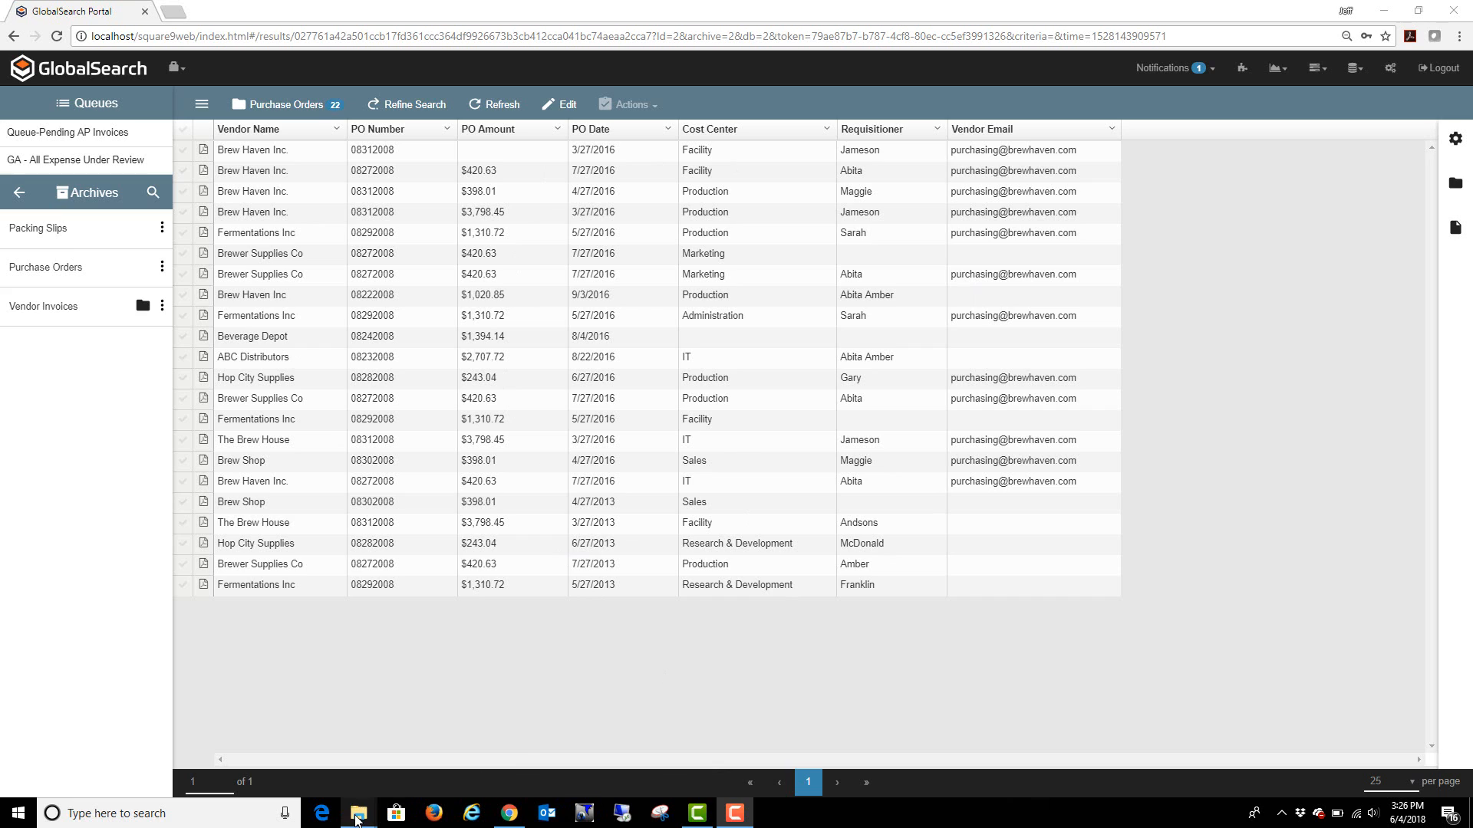
Step: Import the PDF Brew_Haven_Purchase_Order_MM from File Explorer into the Purchase Orders archive and review the page for indexing
{"action": "mouse_move", "coordinate": [357, 820]}
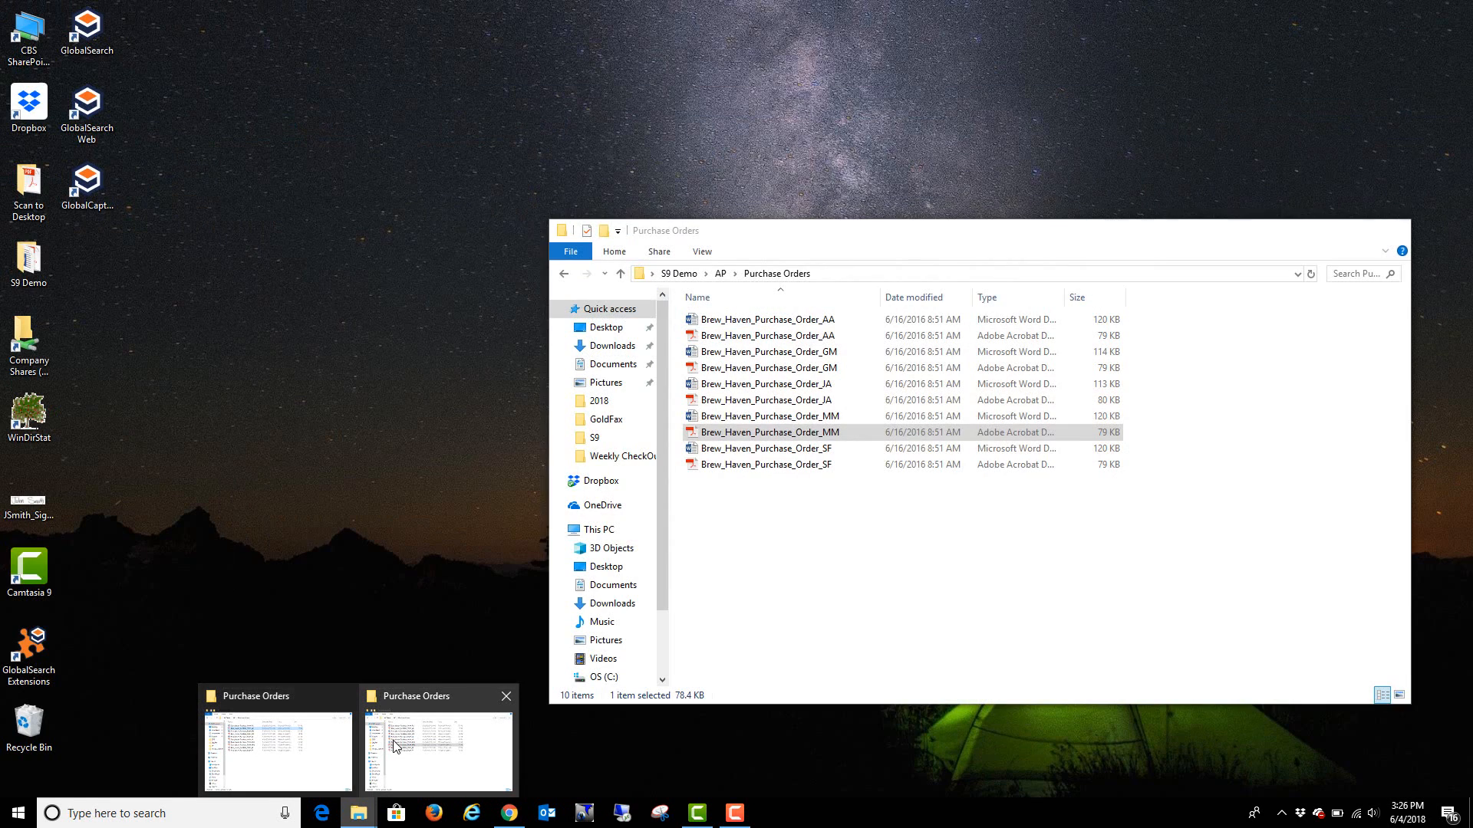
{"action": "left_click", "coordinate": [395, 745]}
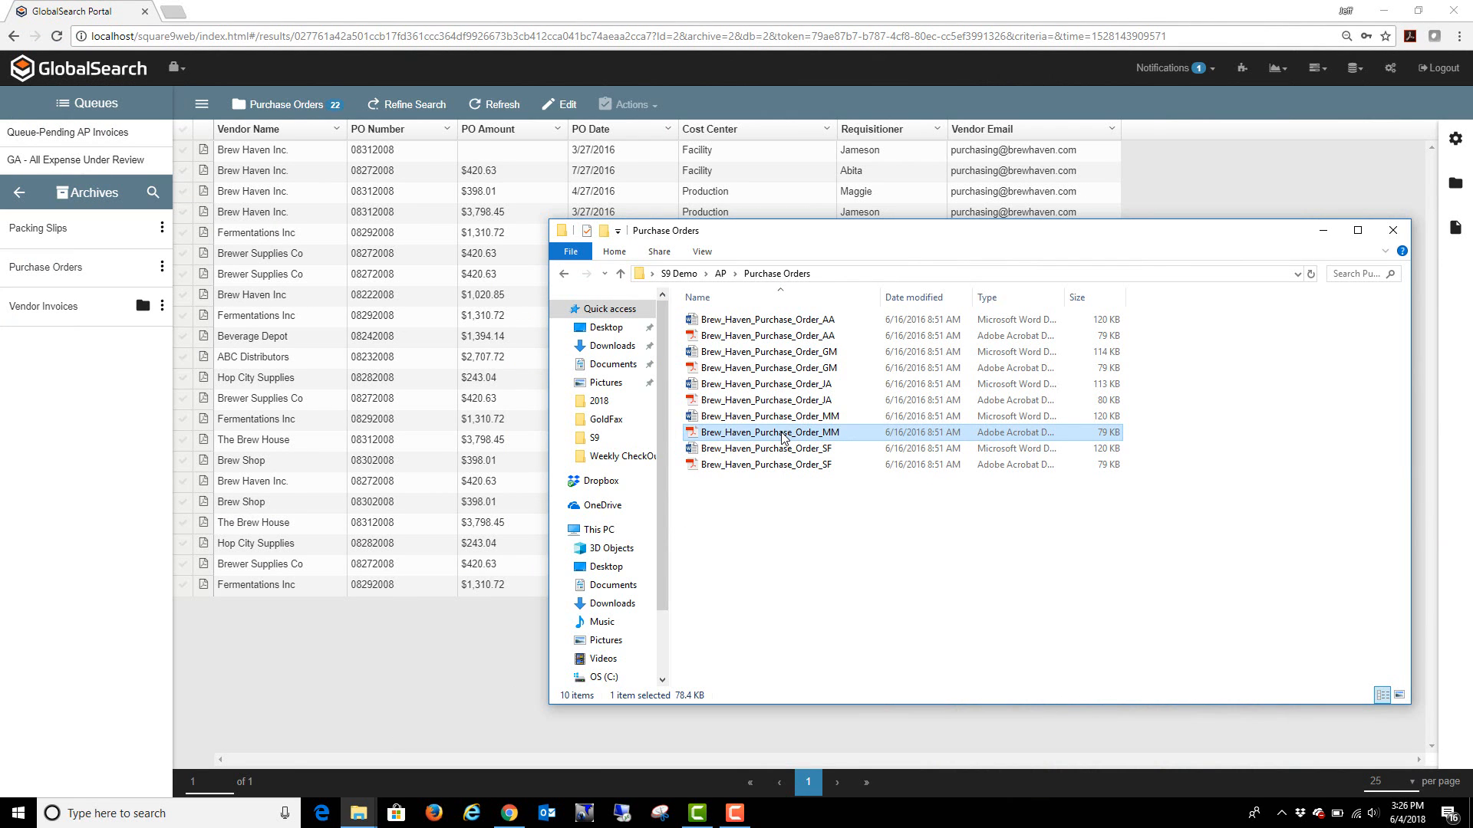
{"action": "left_click_drag", "start_coordinate": [782, 437], "coordinate": [63, 273]}
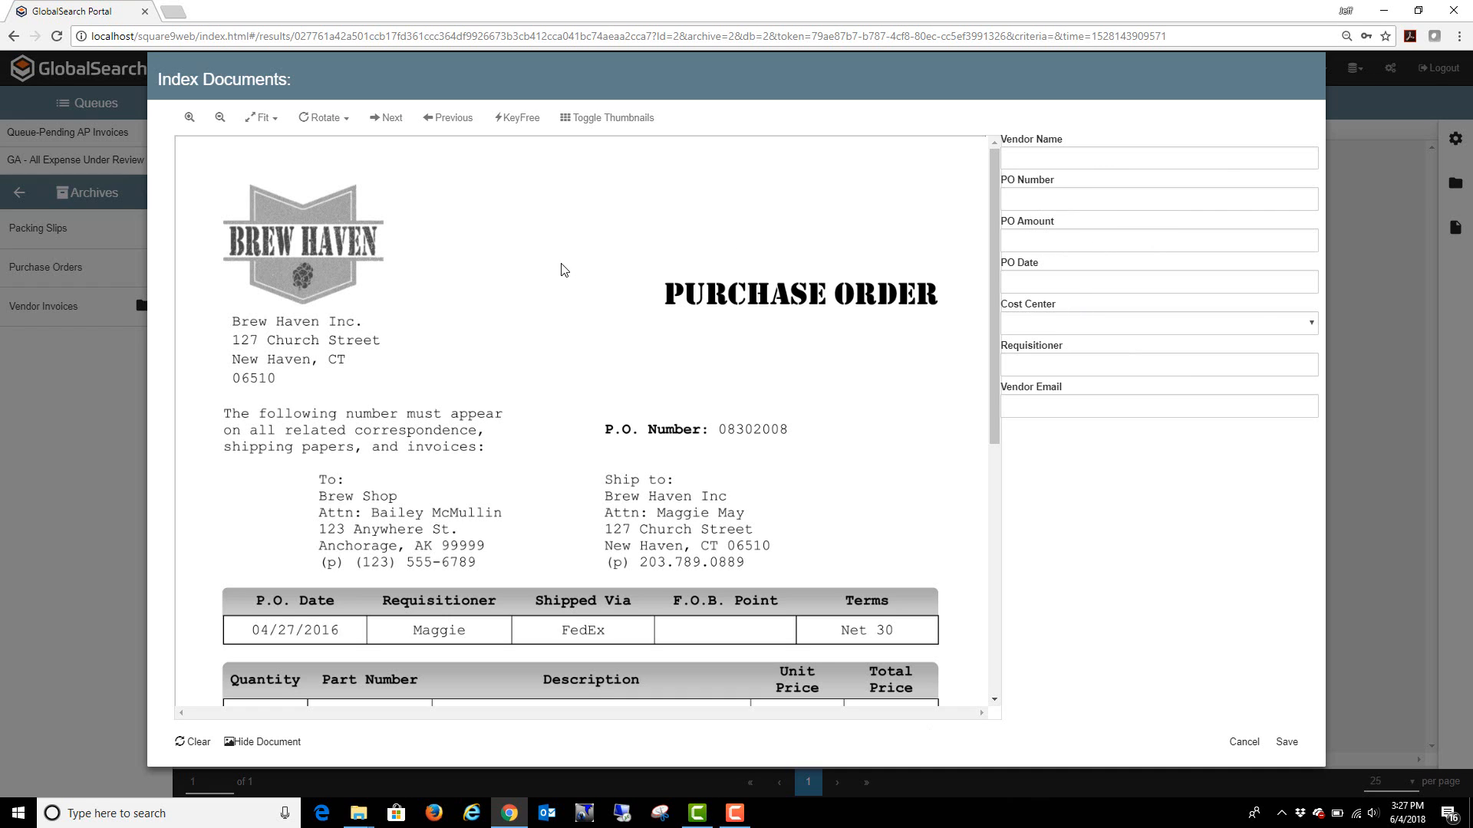
{"action": "scroll", "coordinate": [996, 283], "scroll_direction": "down", "scroll_amount": 6}
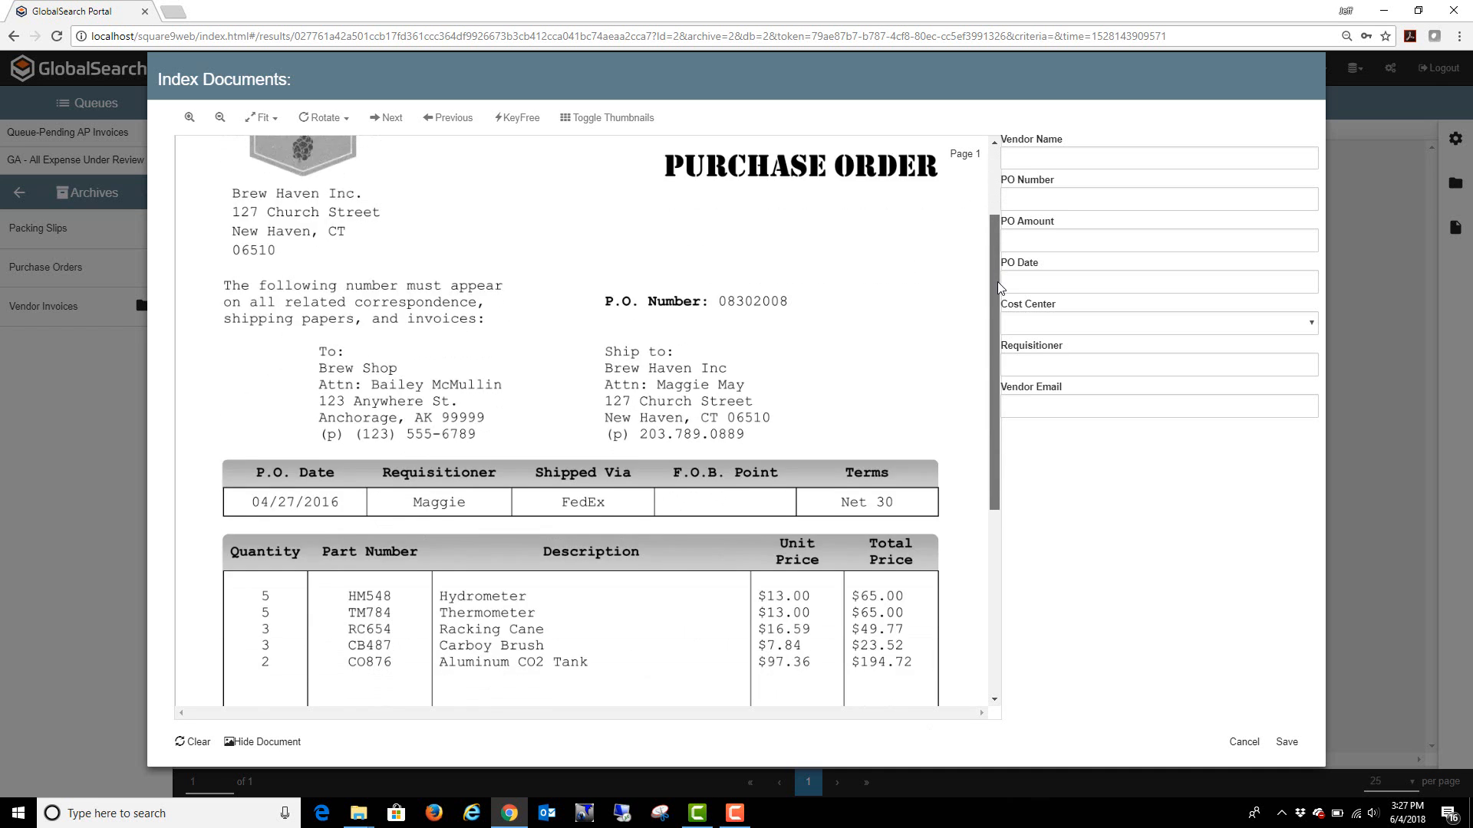
{"action": "scroll", "coordinate": [1001, 324], "scroll_direction": "up", "scroll_amount": 1}
{"action": "scroll", "coordinate": [1002, 328], "scroll_direction": "up", "scroll_amount": 5}
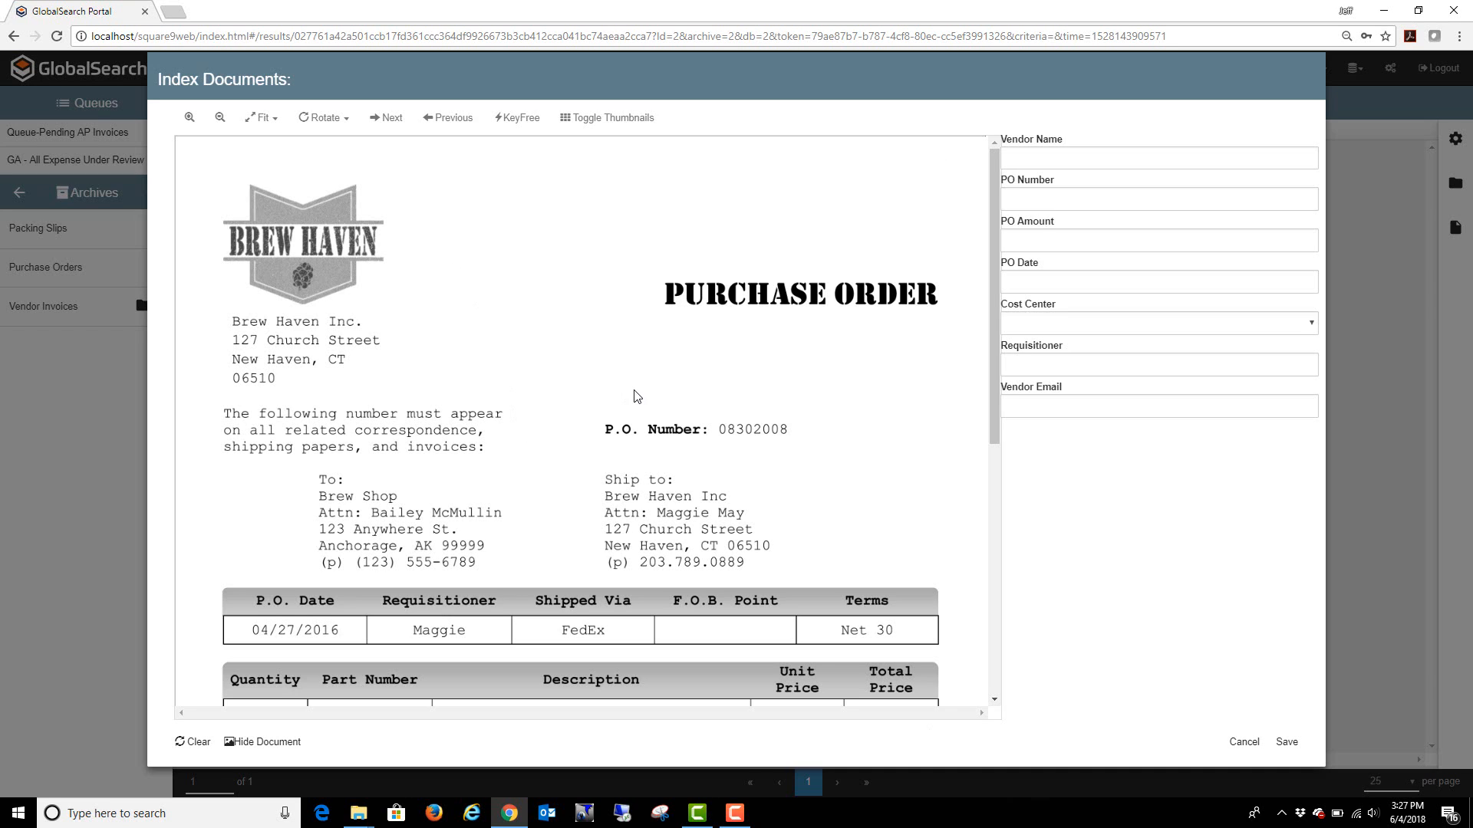
{"action": "left_click", "coordinate": [1052, 161]}
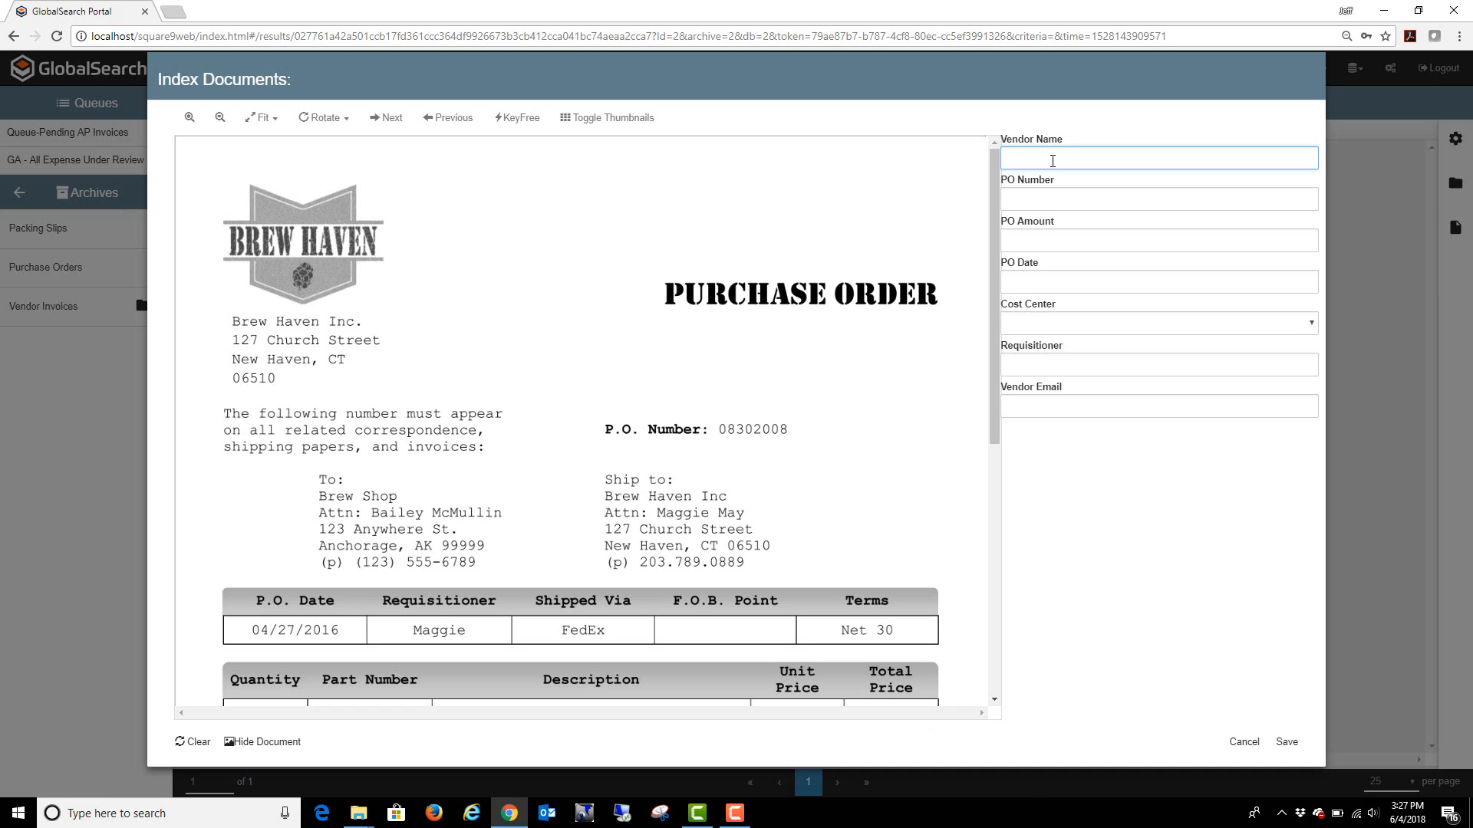
{"action": "type", "text": "Brew Have"}
{"action": "key", "text": "BackSpace"}
{"action": "key", "text": "BackSpace"}
{"action": "key", "text": "BackSpace"}
{"action": "key", "text": "BackSpace"}
{"action": "key", "text": "BackSpace"}
{"action": "key", "text": "BackSpace"}
{"action": "key", "text": "BackSpace"}
{"action": "key", "text": "BackSpace"}
{"action": "key", "text": "BackSpace"}
{"action": "key", "text": "BackSpace"}
{"action": "key", "text": "BackSpace"}
{"action": "key", "text": "BackSpace"}
{"action": "key", "text": "BackSpace"}
{"action": "key", "text": "BackSpace"}
Step: Use KeyFree to fill Vendor Name with Brew Haven Inc. and capture the PO Number from the document
{"action": "left_click", "coordinate": [522, 126]}
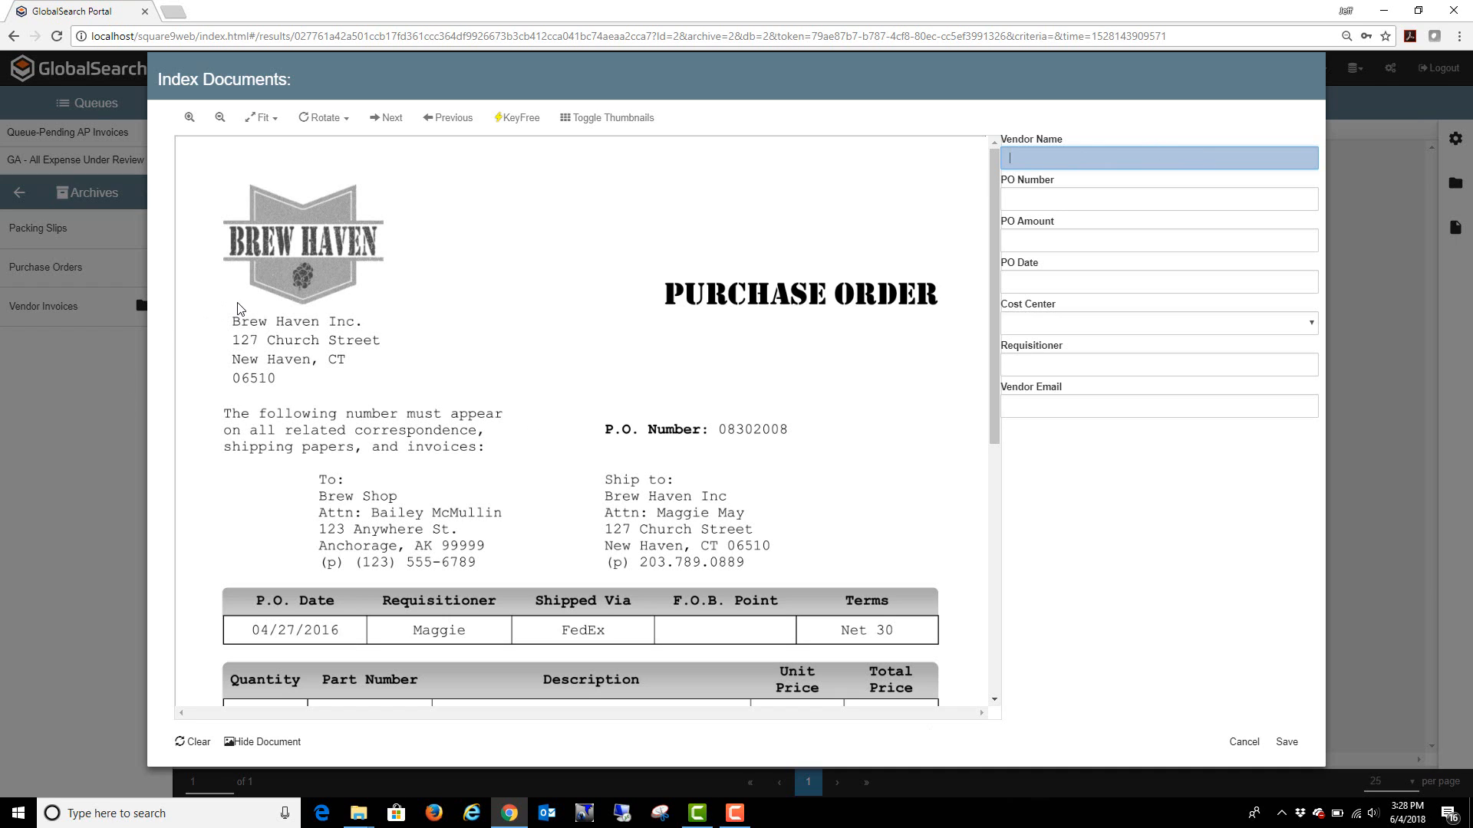
{"action": "left_click_drag", "start_coordinate": [222, 307], "coordinate": [381, 336]}
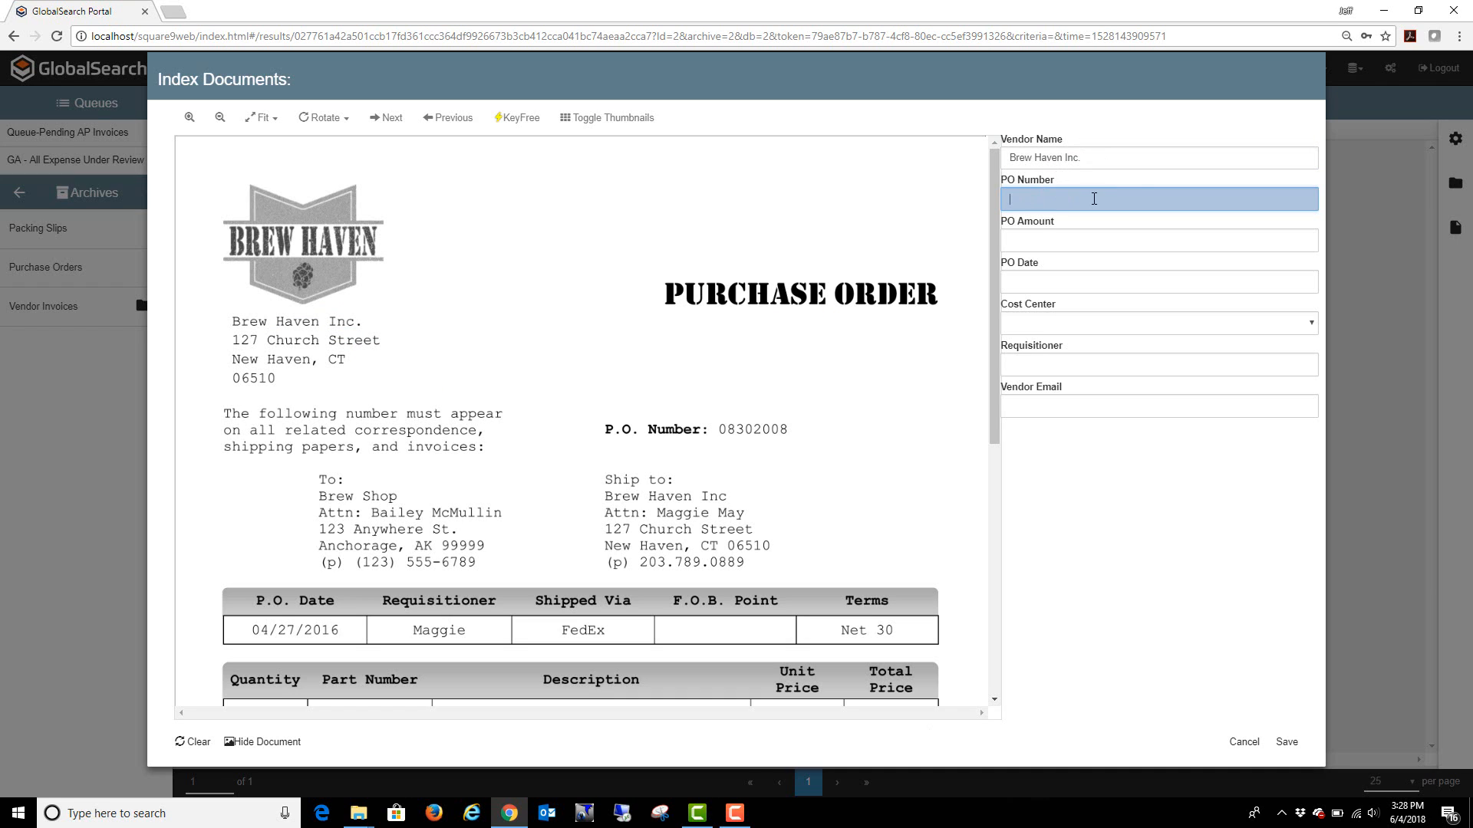
{"action": "left_click", "coordinate": [754, 437]}
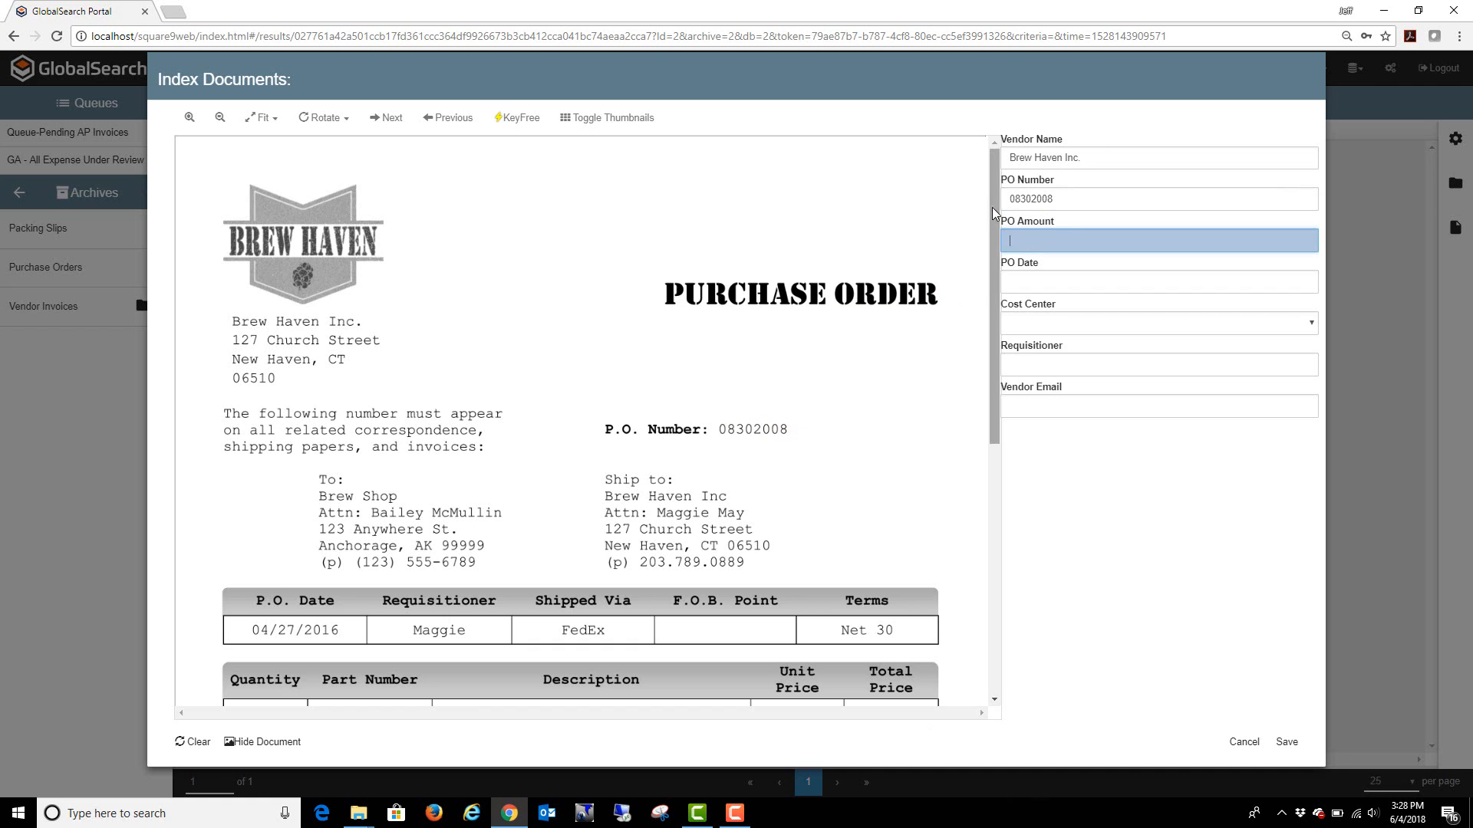
Step: Fill PO Amount with the order total $398.01 and PO Date with 04/27/2016 from the document
{"action": "left_click_drag", "start_coordinate": [994, 207], "coordinate": [987, 441]}
{"action": "scroll", "coordinate": [988, 441], "scroll_direction": "down", "scroll_amount": 2}
{"action": "left_click", "coordinate": [882, 423]}
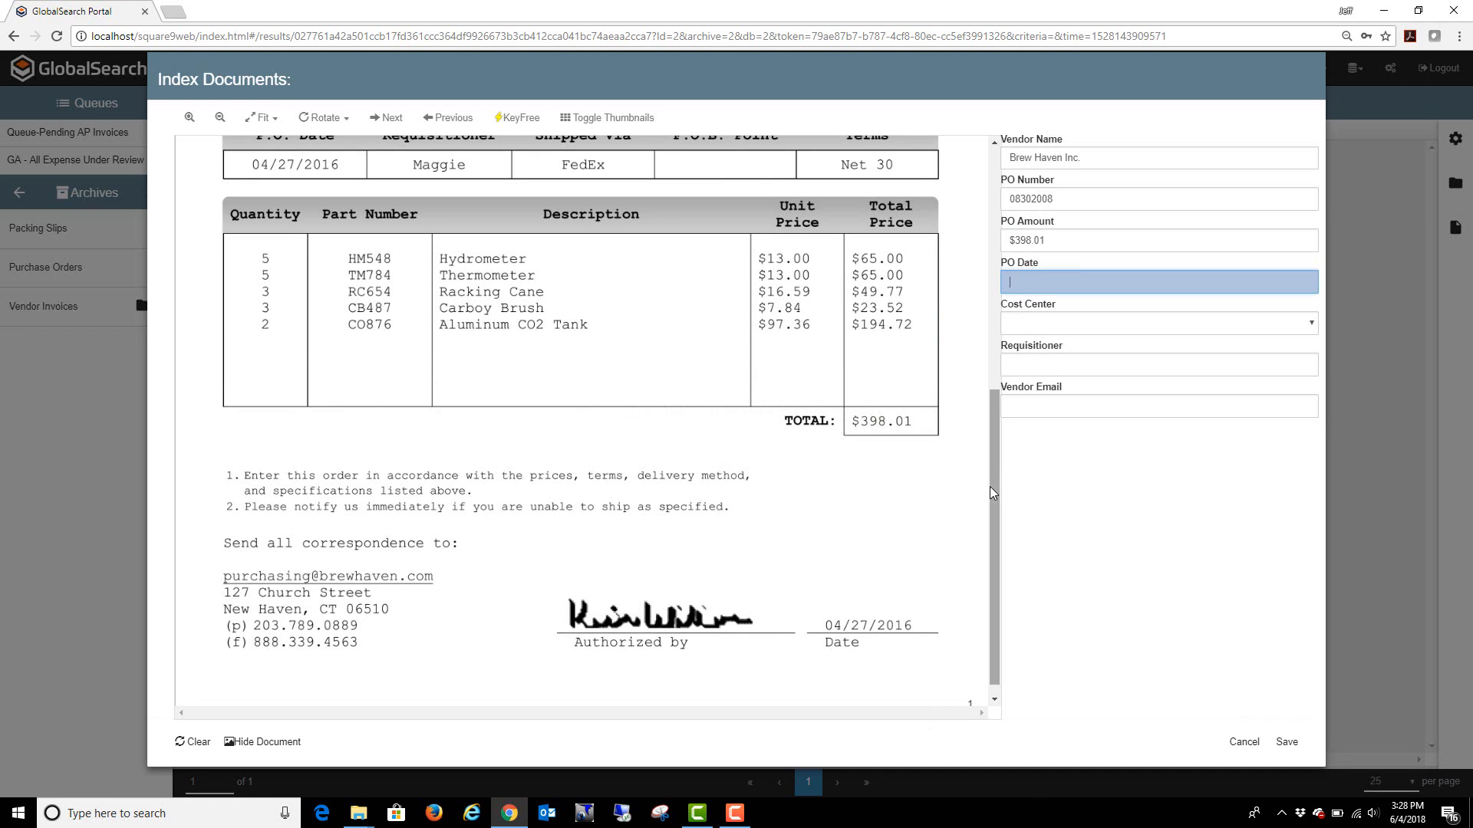
{"action": "left_click_drag", "start_coordinate": [991, 484], "coordinate": [985, 367]}
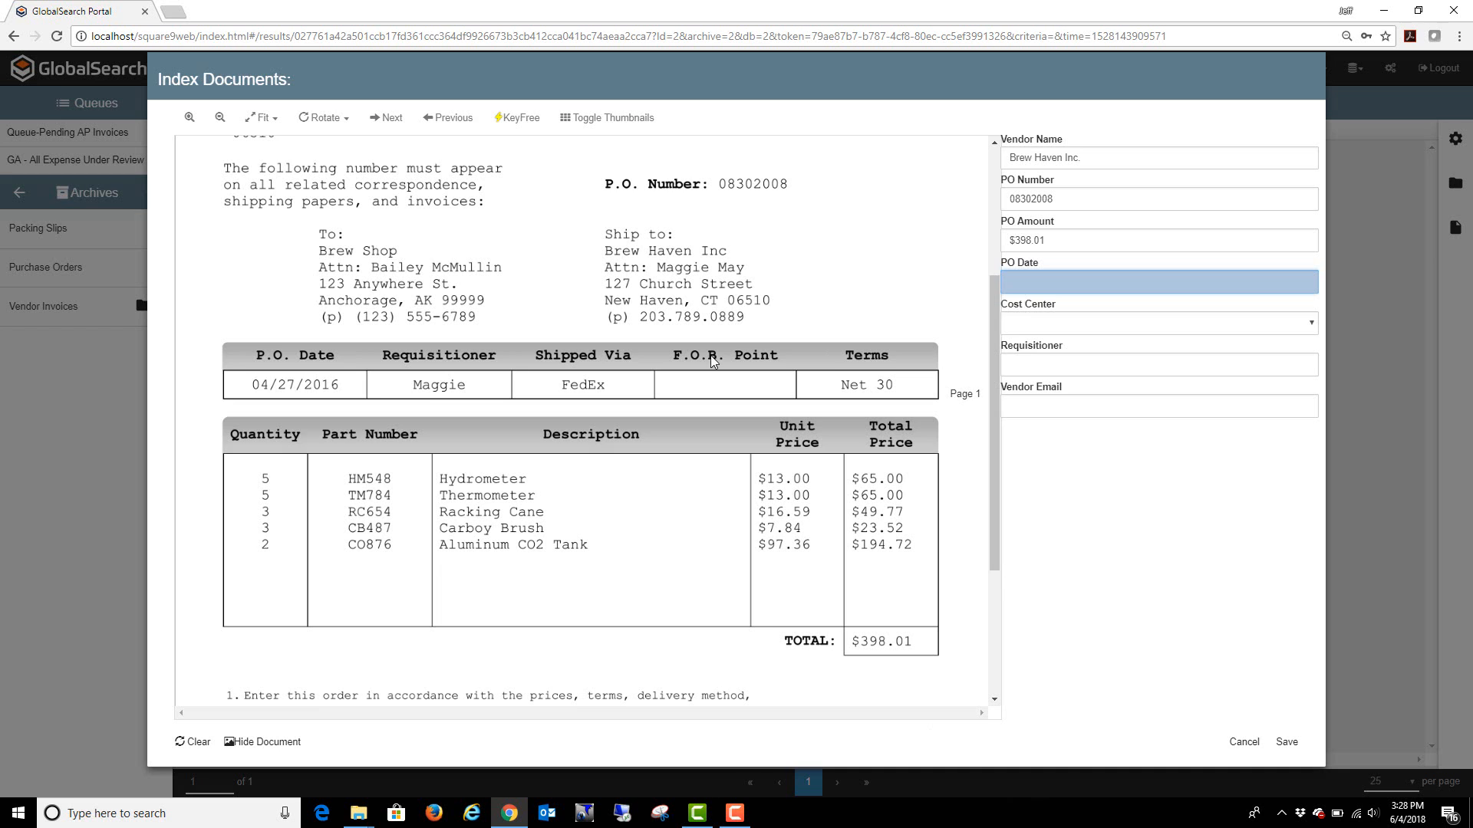
{"action": "left_click", "coordinate": [298, 382]}
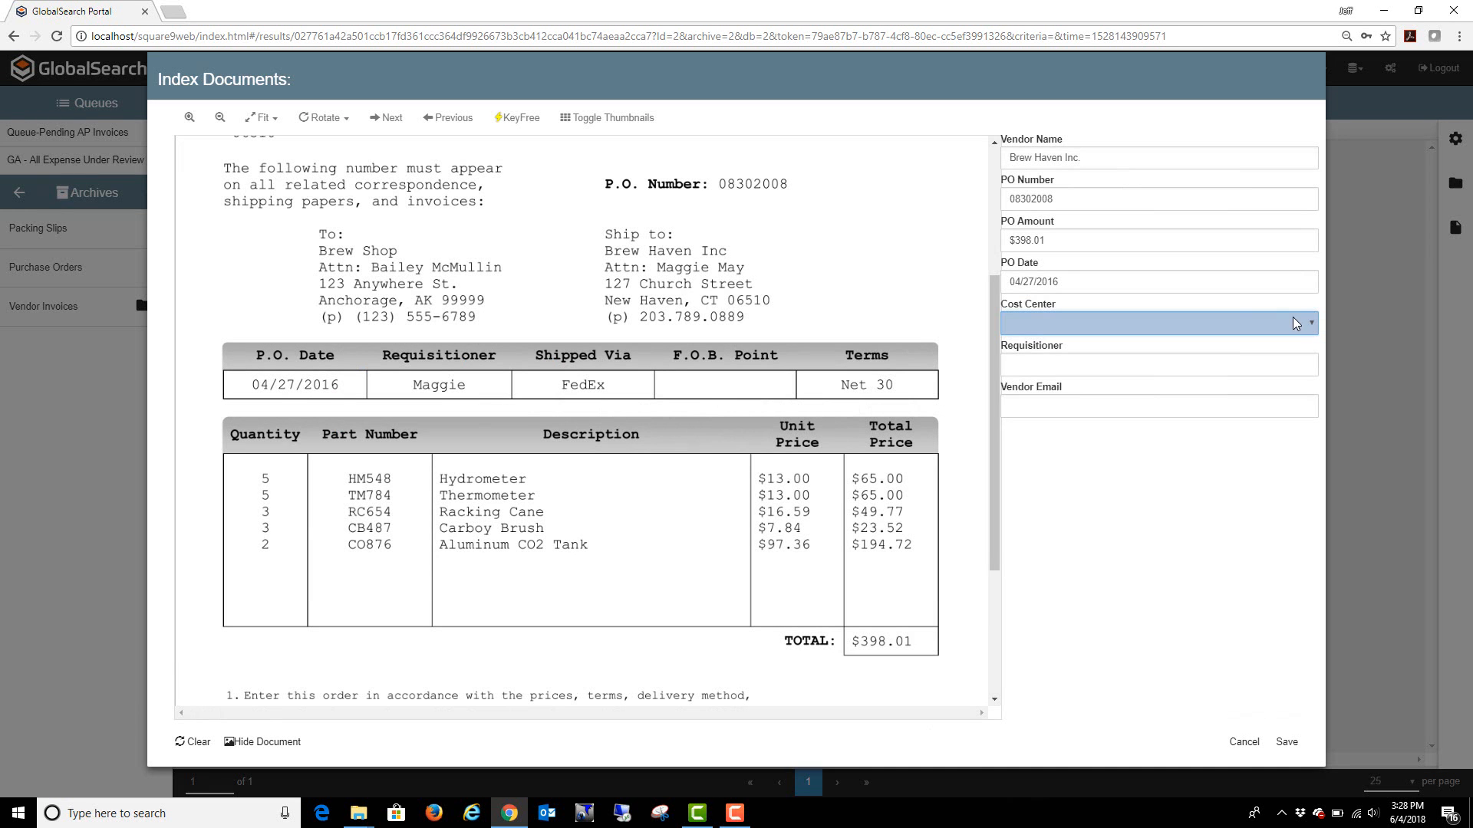
Step: Set the Cost Center to Facility and capture the requisitioner's name from the document
{"action": "left_click", "coordinate": [1313, 323]}
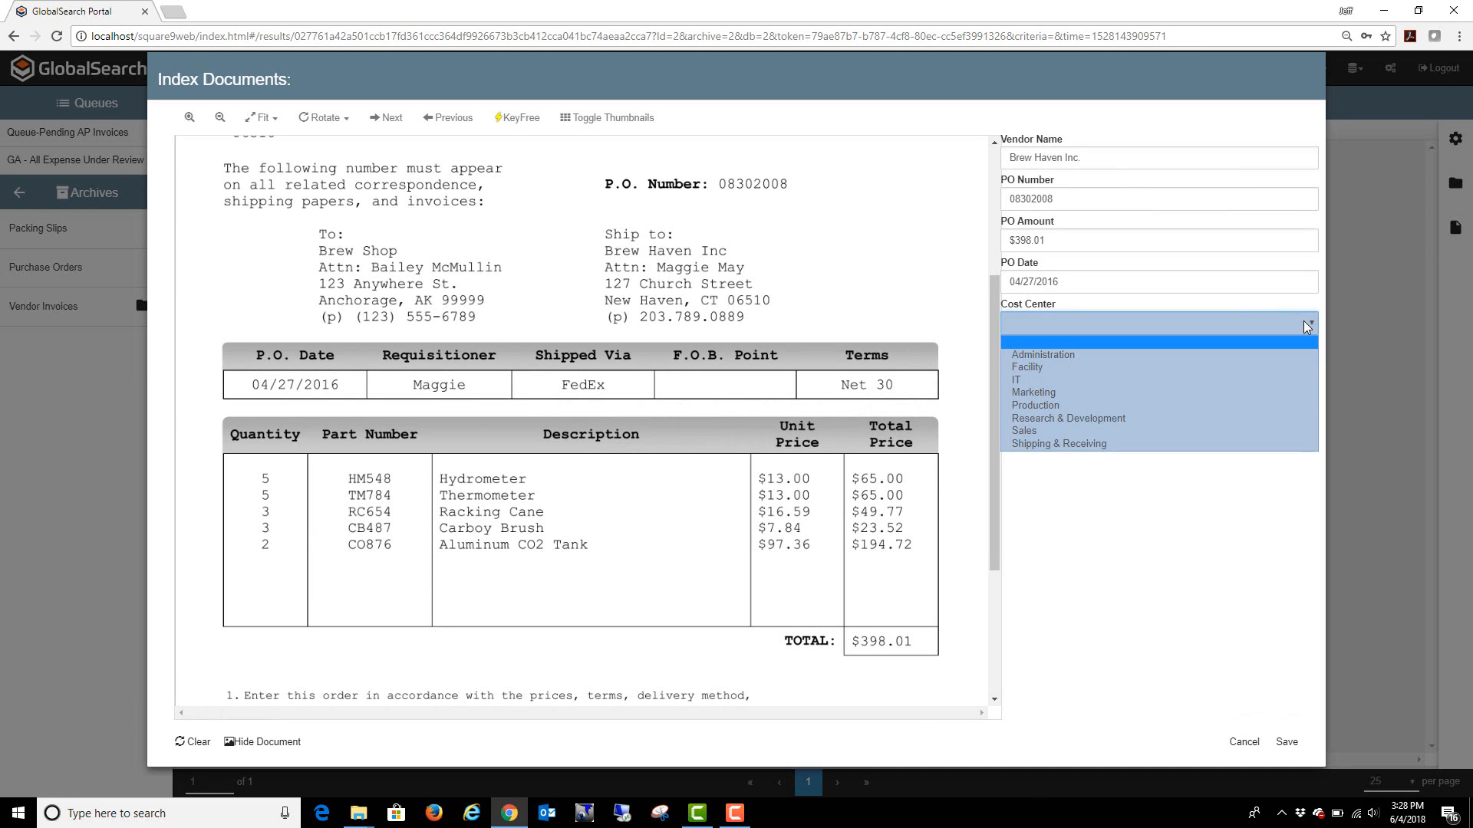
{"action": "left_click", "coordinate": [1042, 369]}
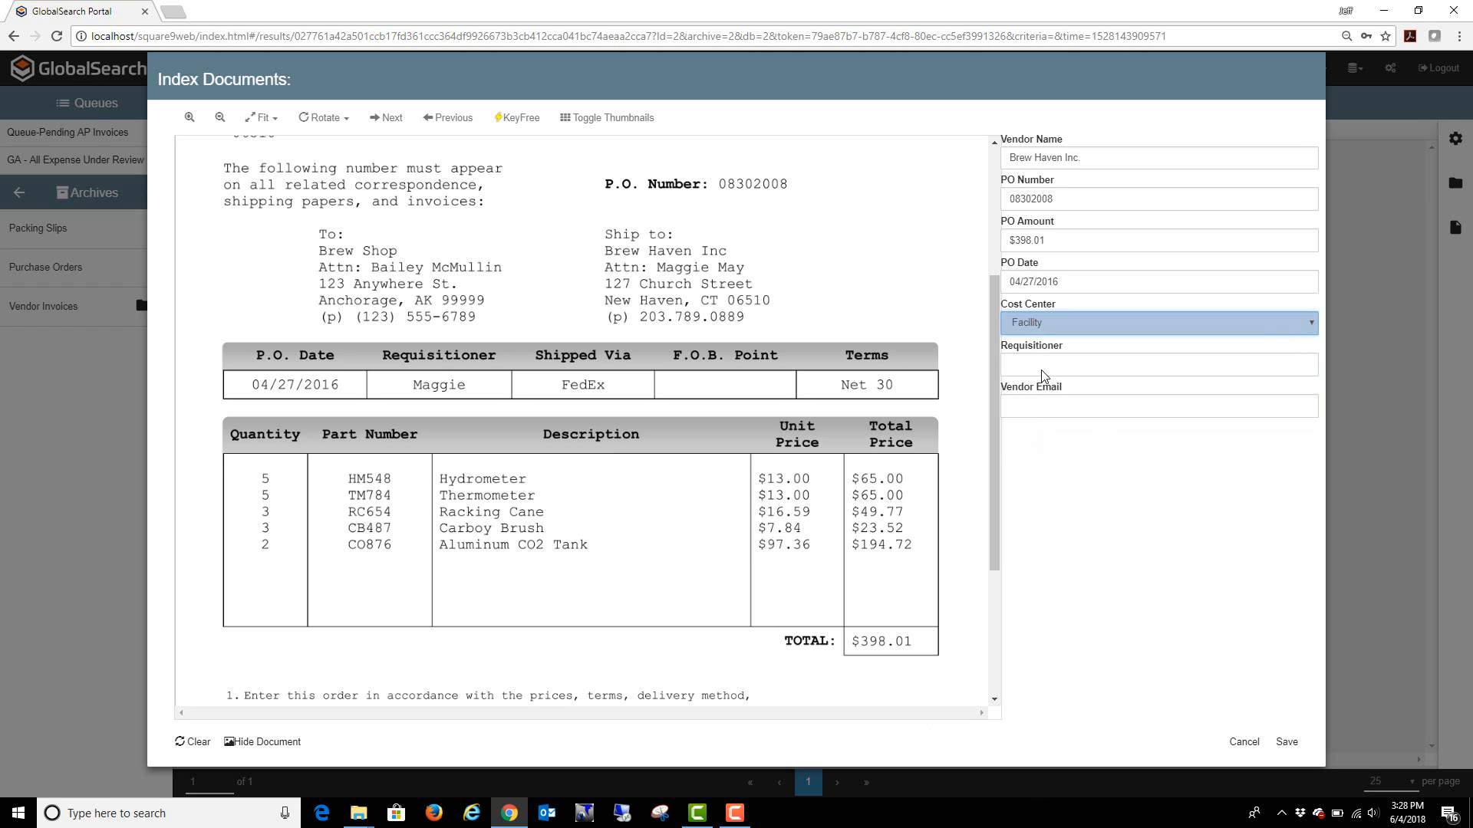
{"action": "left_click", "coordinate": [1041, 368]}
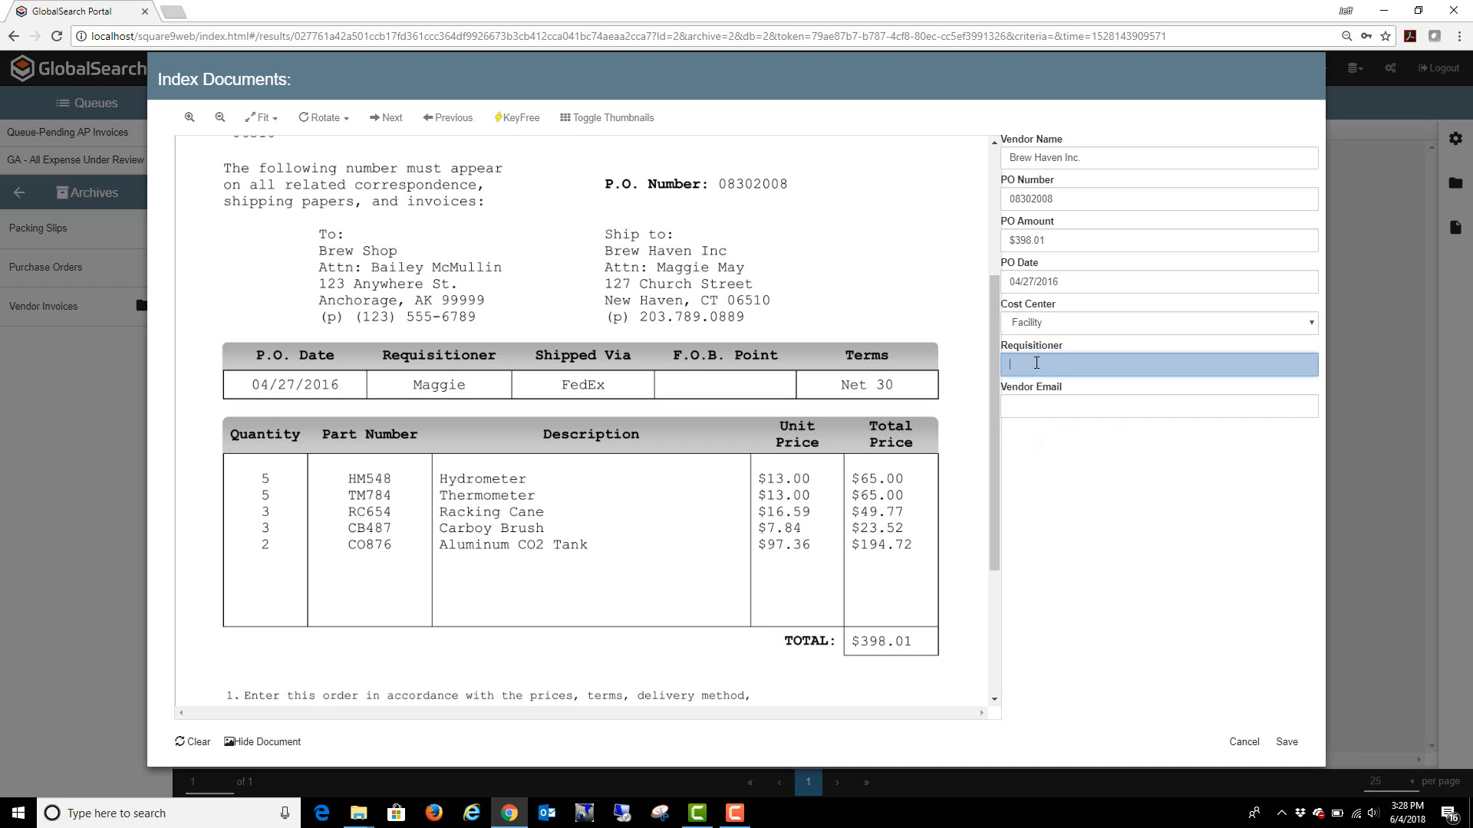
{"action": "left_click", "coordinate": [449, 390]}
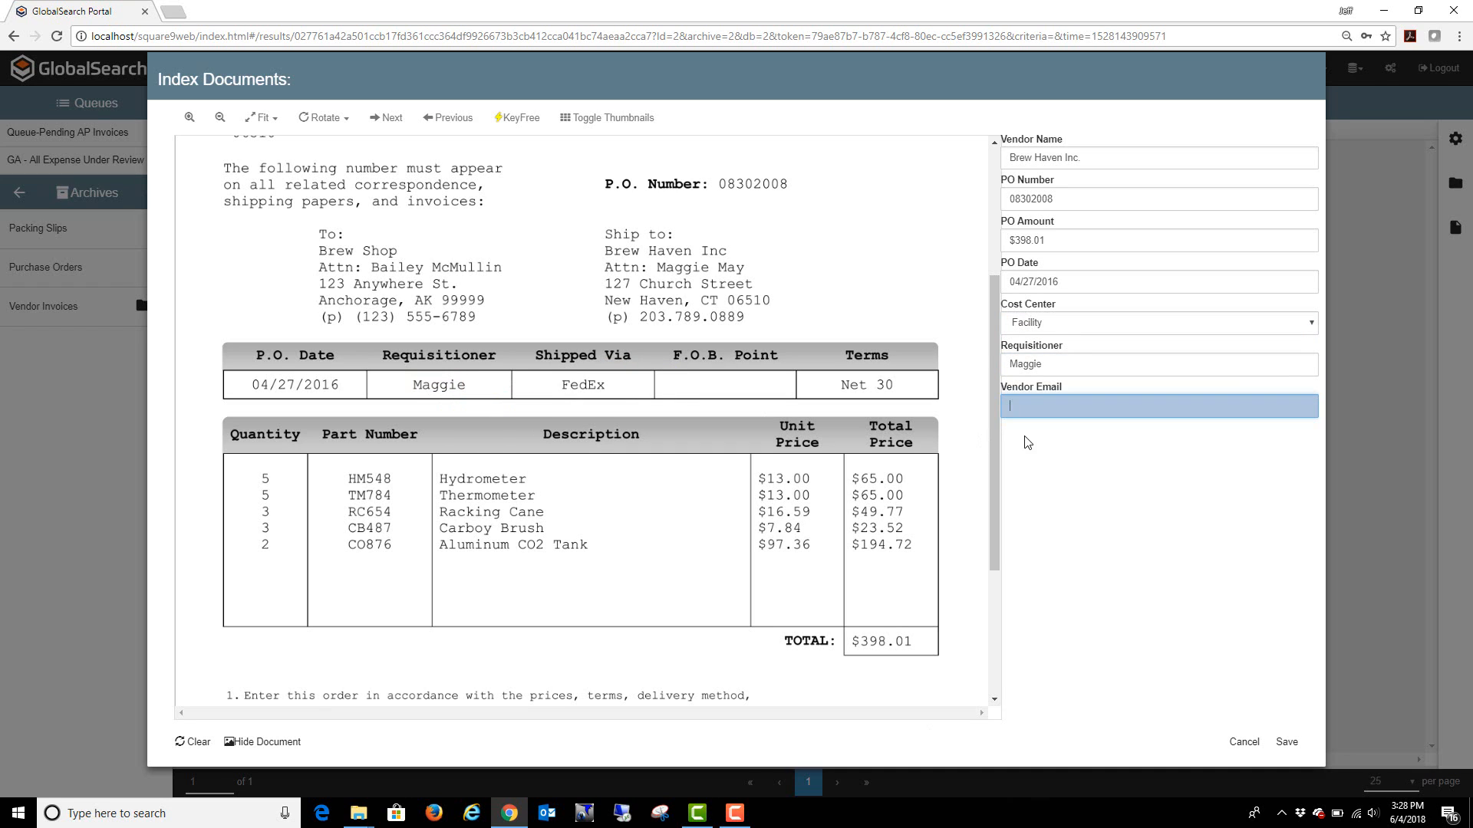
Step: Capture the vendor's email from the correspondence block and save the indexed purchase order
{"action": "scroll", "coordinate": [998, 422], "scroll_direction": "down", "scroll_amount": 1}
{"action": "scroll", "coordinate": [1002, 428], "scroll_direction": "down", "scroll_amount": 3}
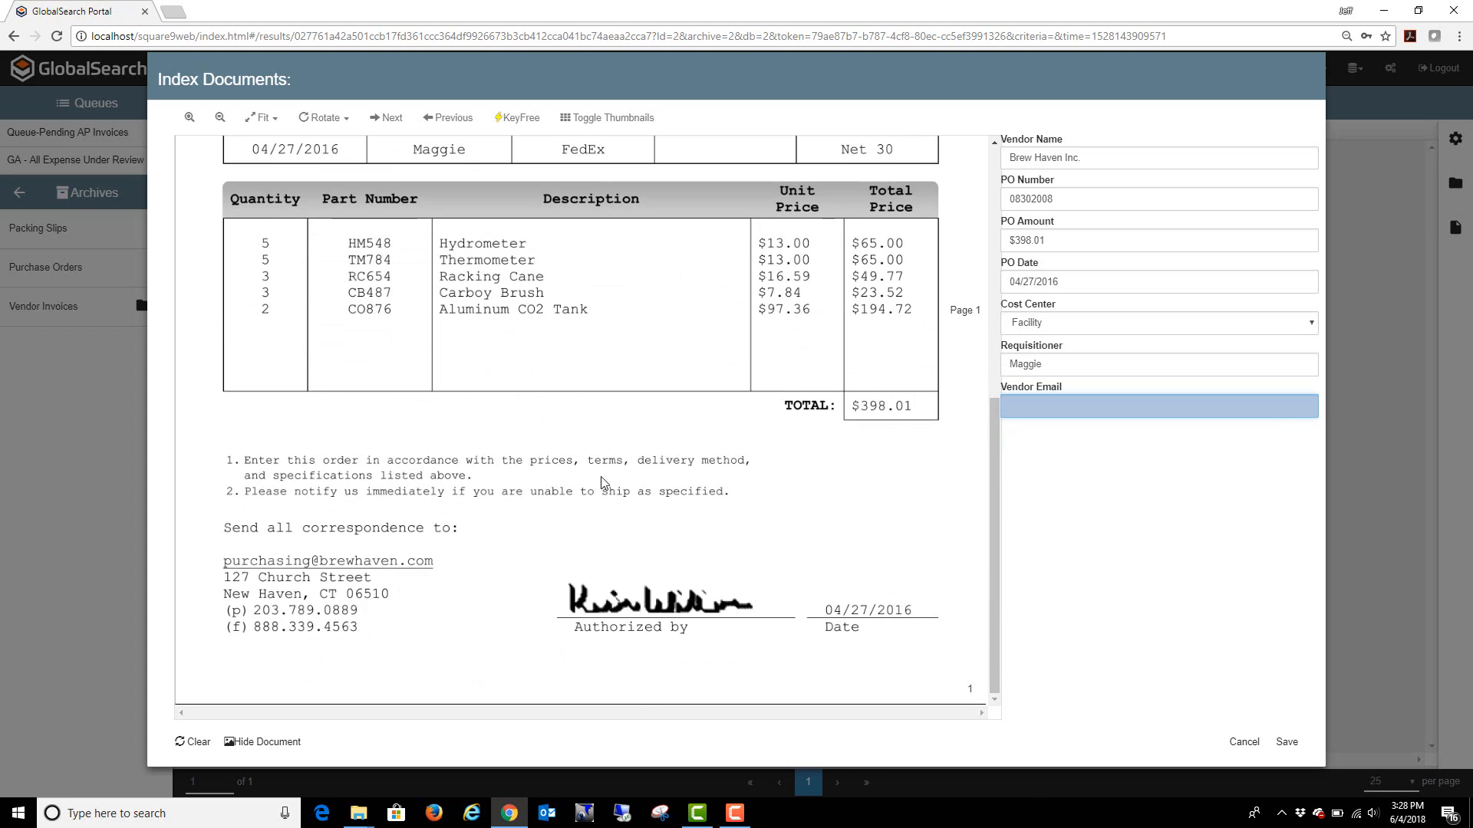
{"action": "left_click", "coordinate": [345, 561]}
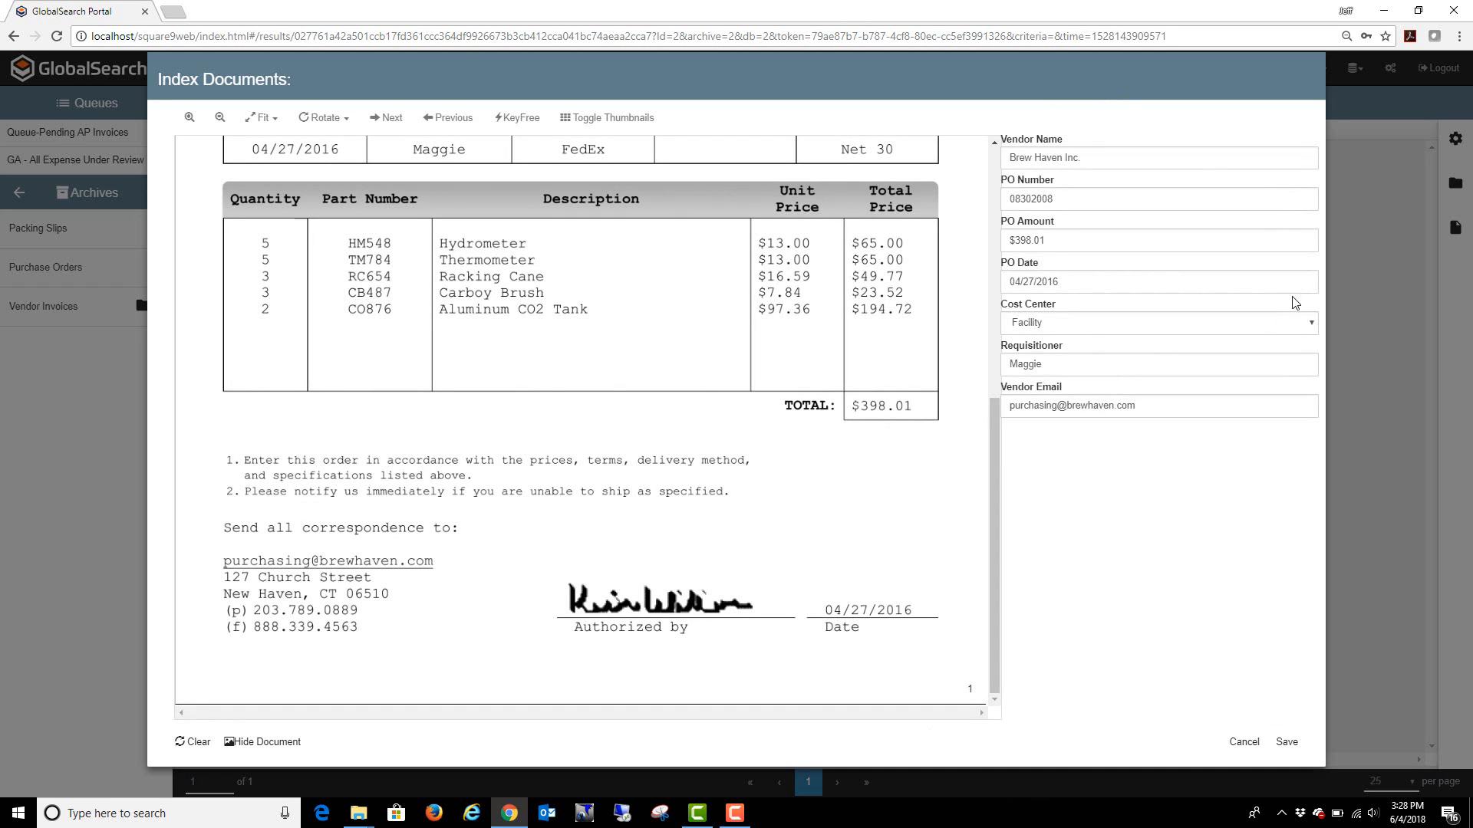
{"action": "left_click", "coordinate": [1243, 741]}
Step: Open the Purchase Orders archive and search it by the PO number of the newly indexed document
{"action": "left_click", "coordinate": [61, 268]}
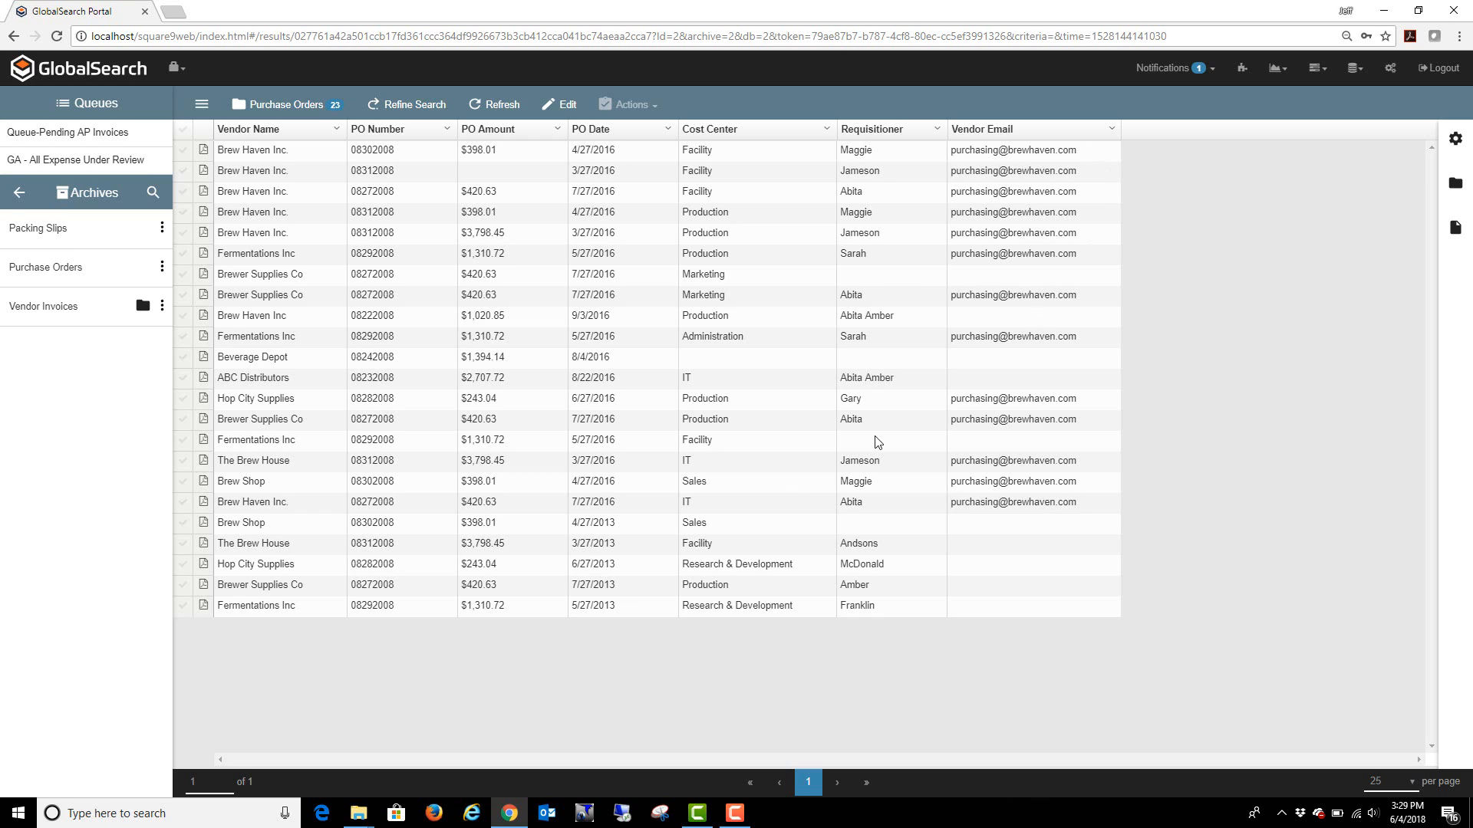
{"action": "mouse_move", "coordinate": [132, 228]}
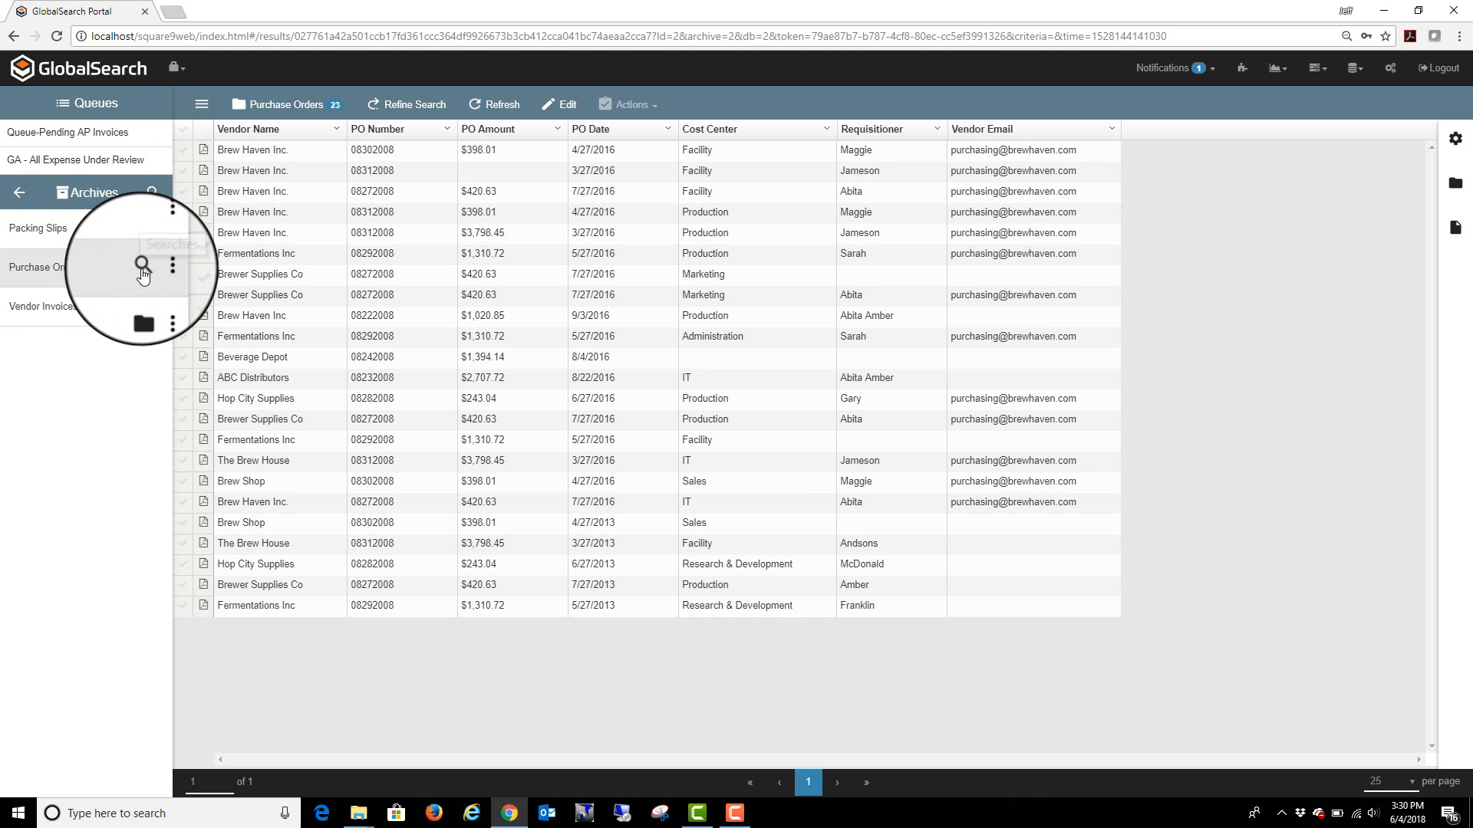
{"action": "left_click", "coordinate": [142, 268]}
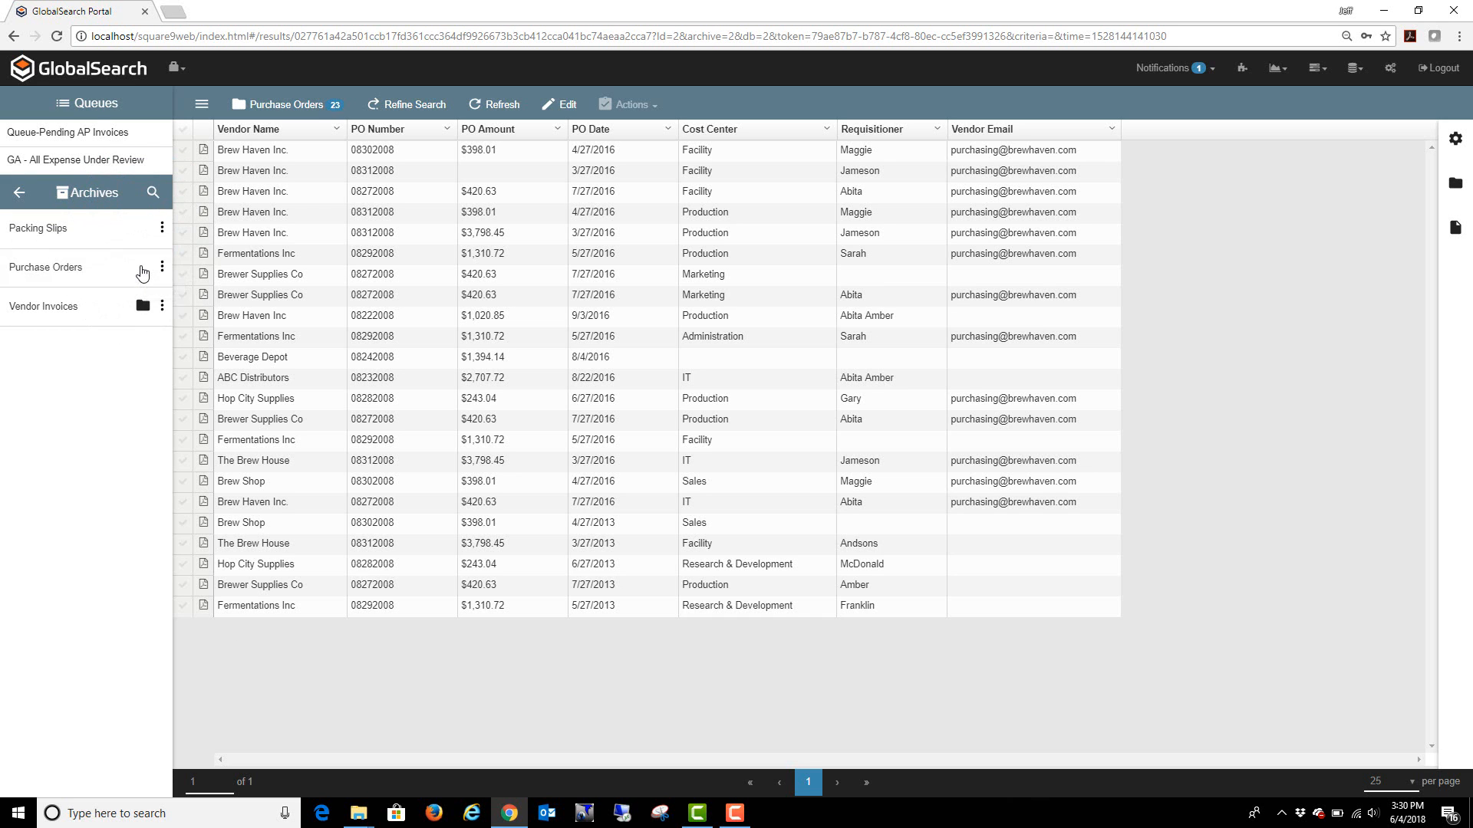
{"action": "left_click", "coordinate": [606, 153]}
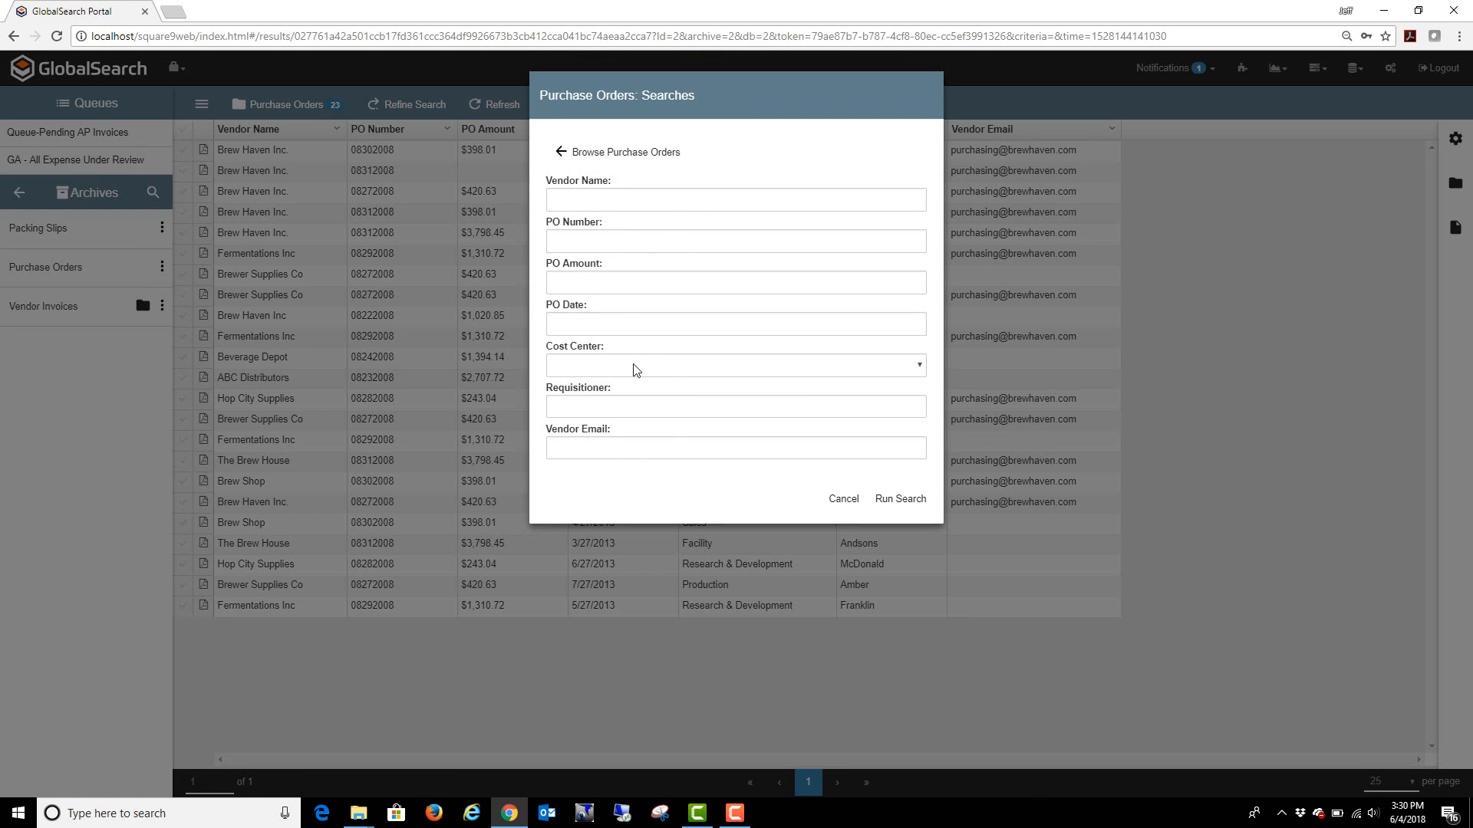
{"action": "left_click", "coordinate": [594, 235]}
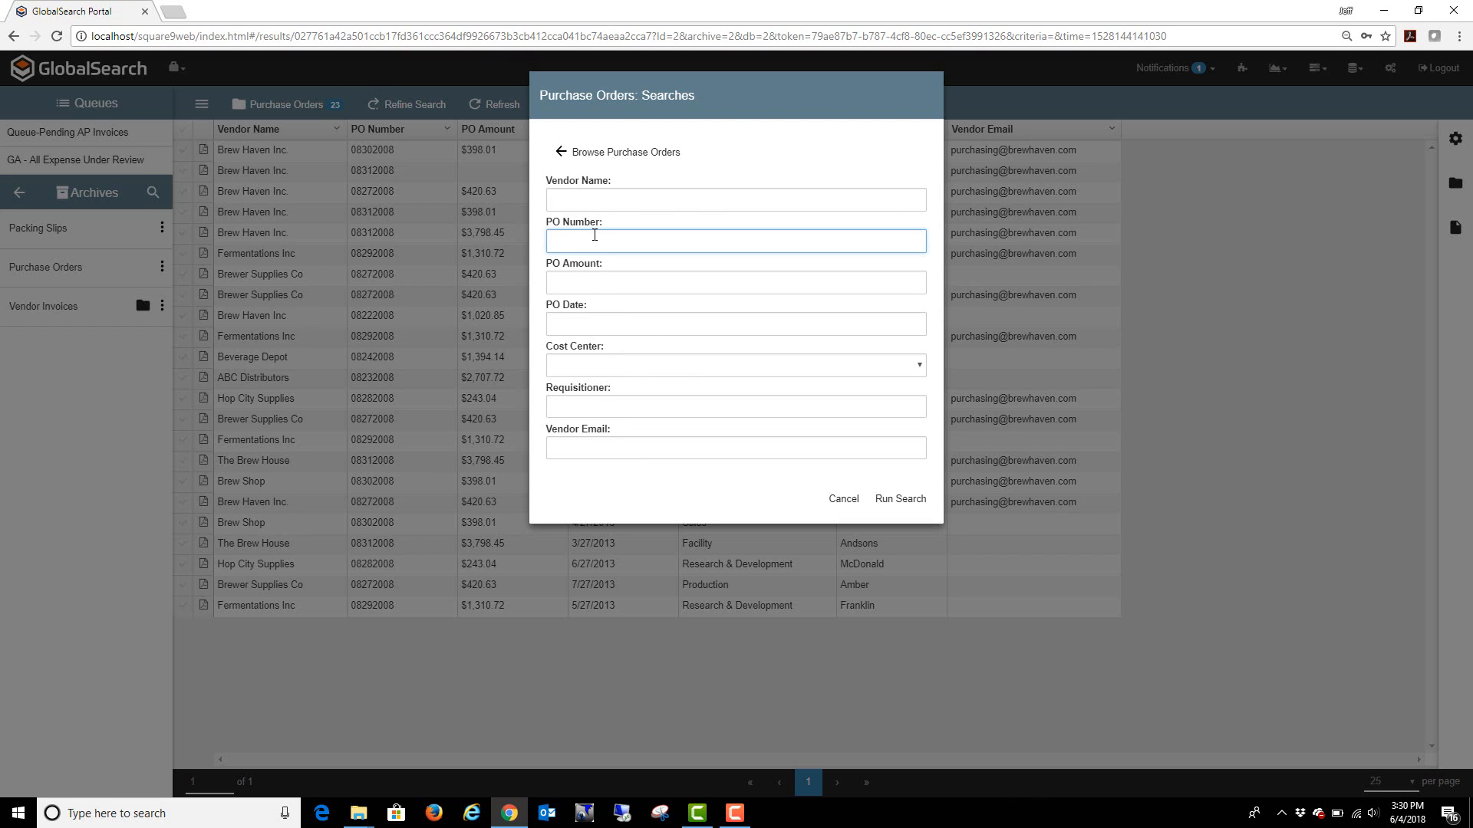
{"action": "type", "text": "08302008"}
{"action": "left_click", "coordinate": [905, 500]}
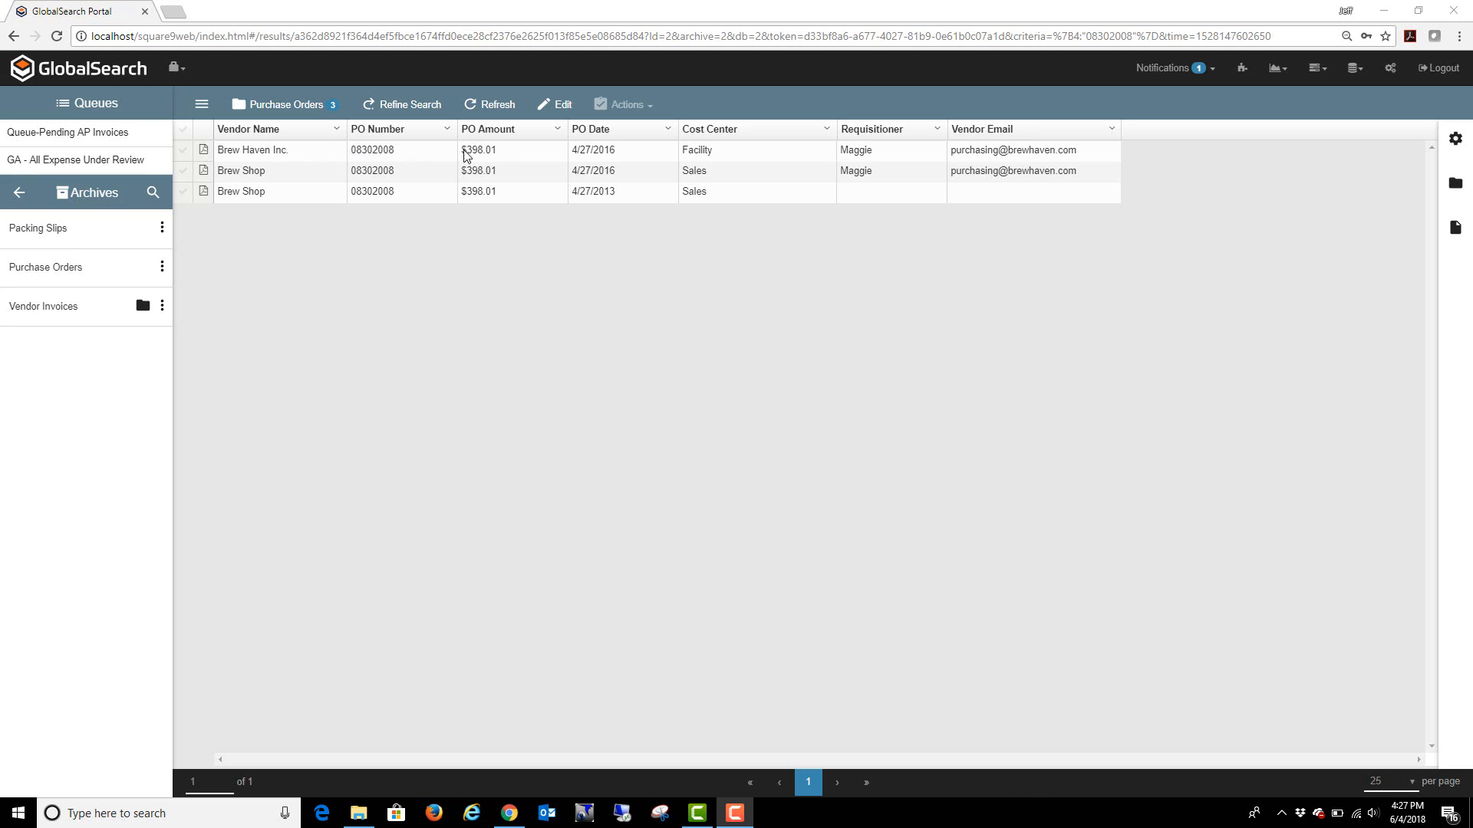
Step: Open the Brew Haven Inc. purchase order and highlight its P.O. Number on the page
{"action": "double_click", "coordinate": [263, 154]}
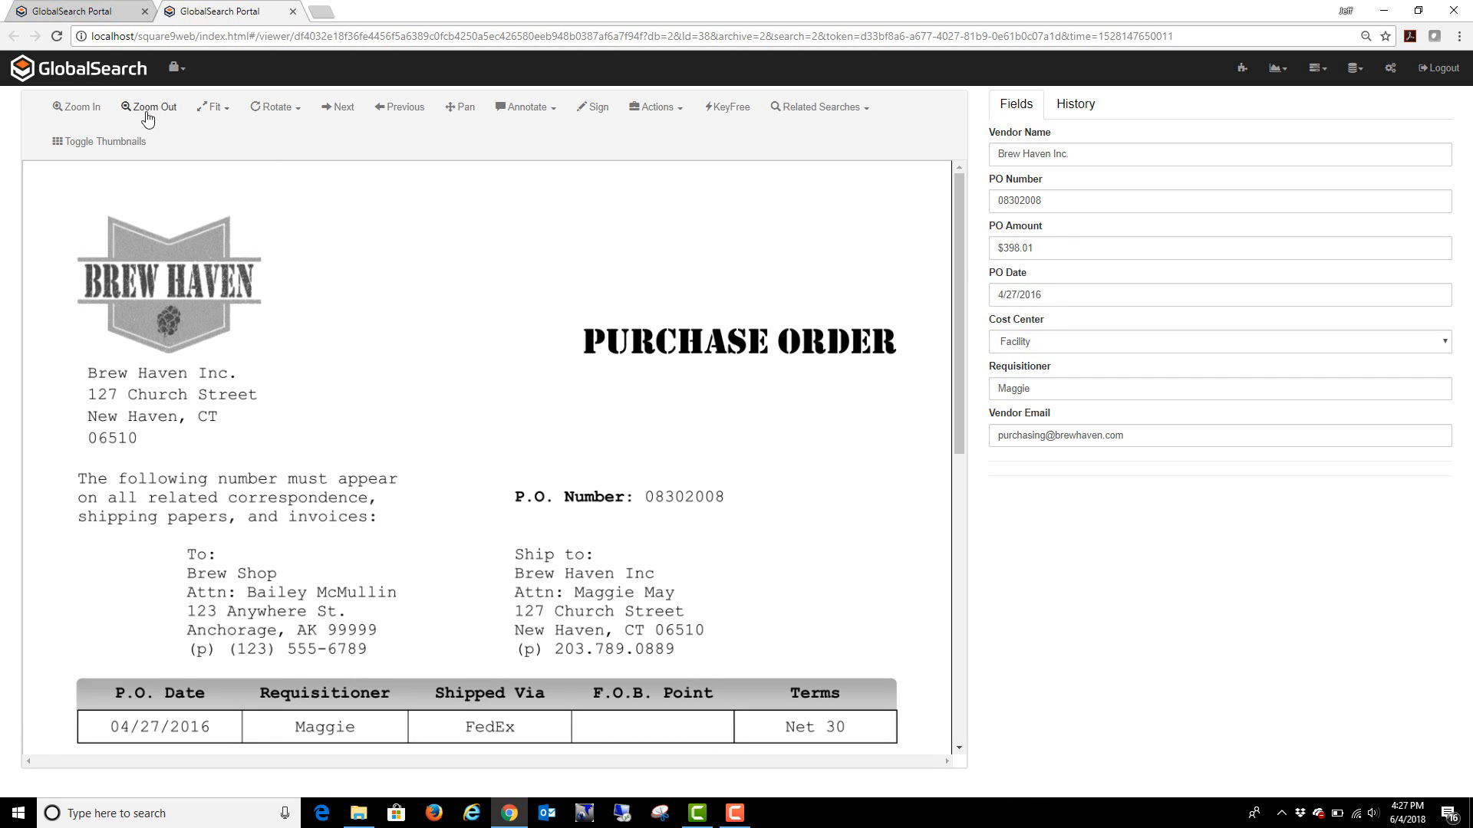
{"action": "left_click", "coordinate": [554, 113]}
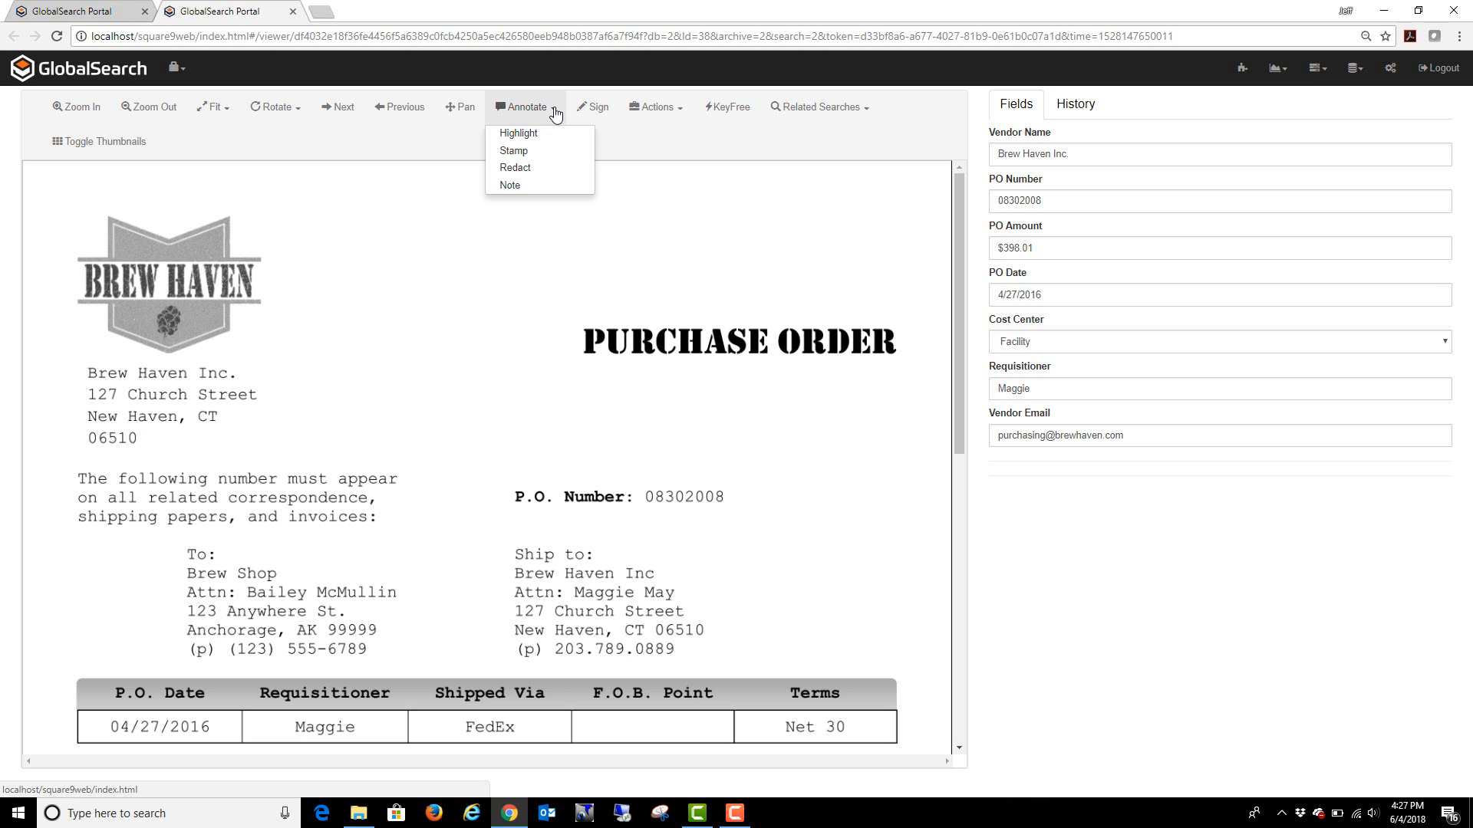
{"action": "left_click", "coordinate": [528, 135]}
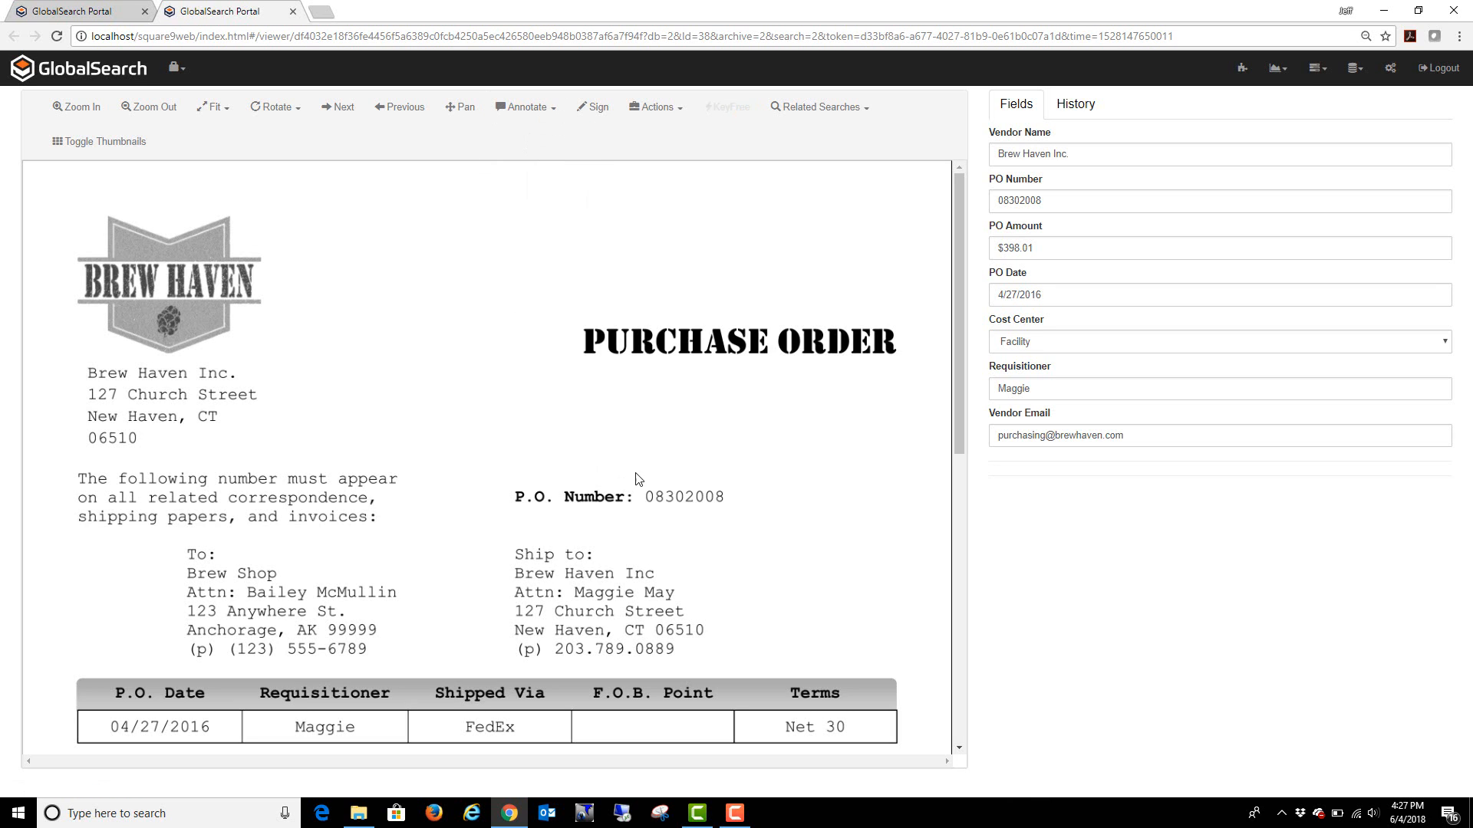
{"action": "mouse_move", "coordinate": [643, 475]}
{"action": "left_mouse_down"}
{"action": "mouse_move", "coordinate": [708, 522]}
{"action": "mouse_move", "coordinate": [734, 516]}
{"action": "left_mouse_up"}
Step: Redact the phone number line in the Ship to address block
{"action": "left_click", "coordinate": [551, 109]}
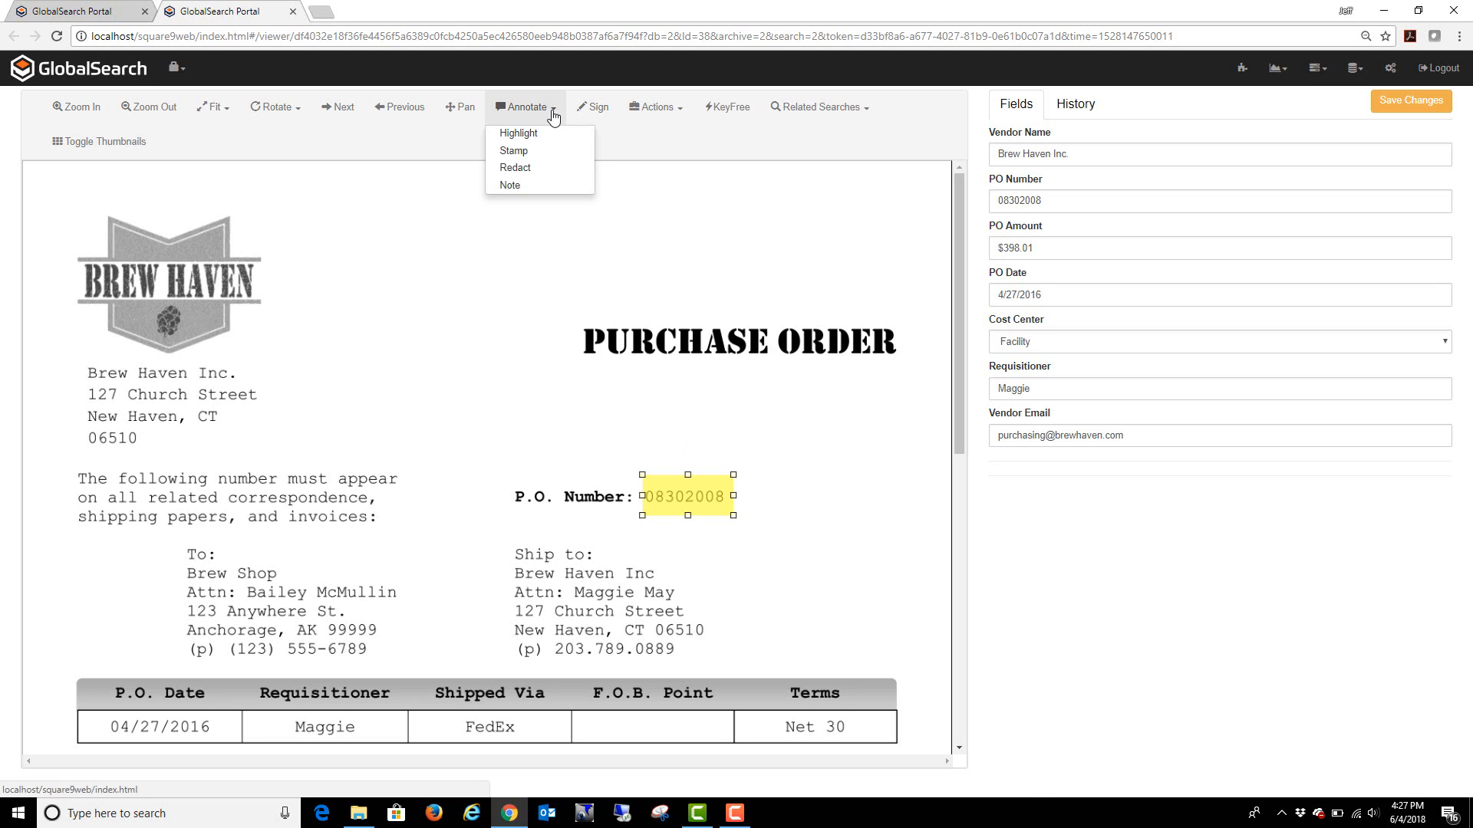
{"action": "left_click", "coordinate": [521, 170]}
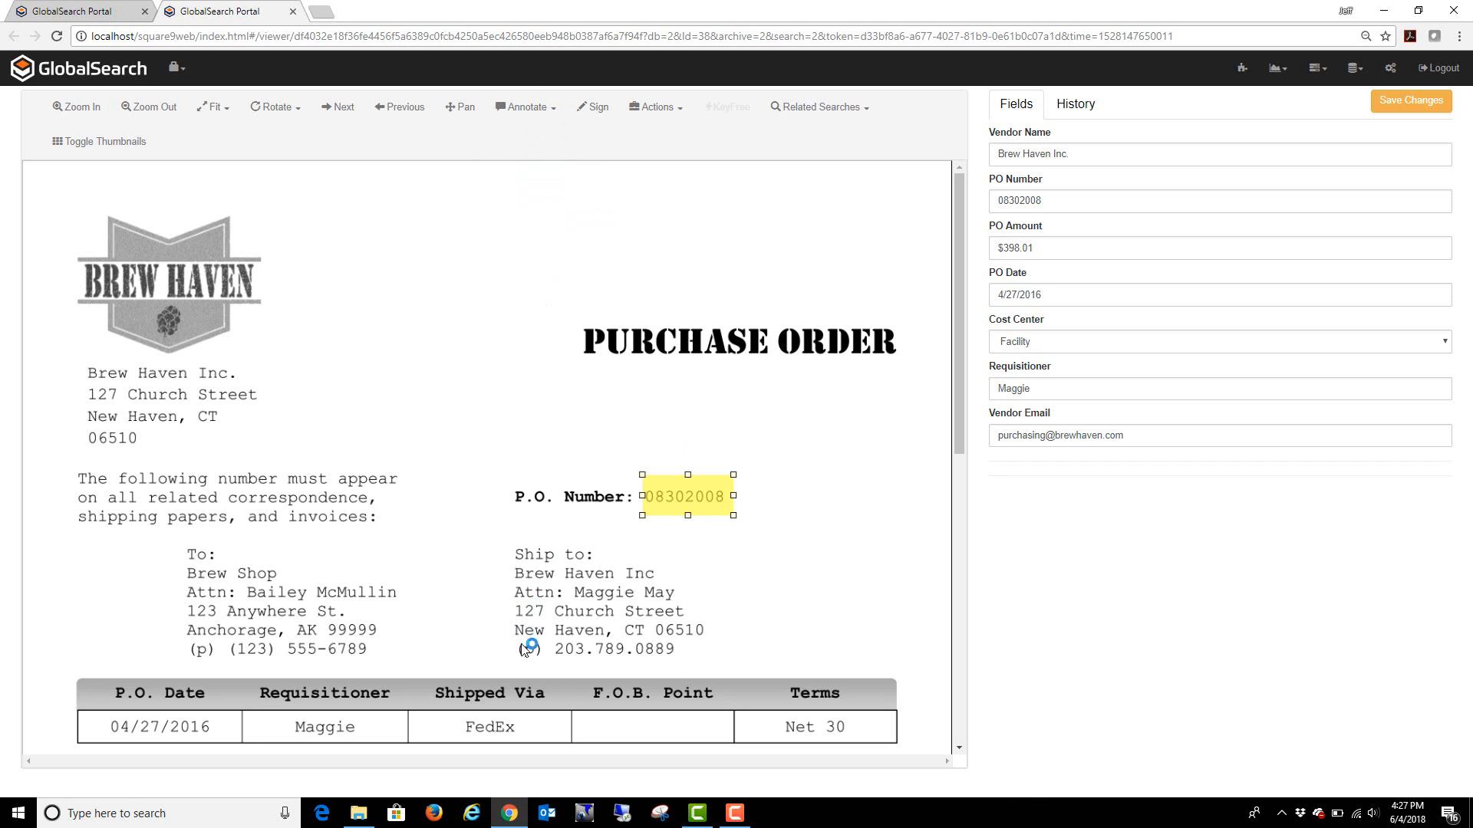
{"action": "left_click_drag", "start_coordinate": [507, 643], "coordinate": [698, 666]}
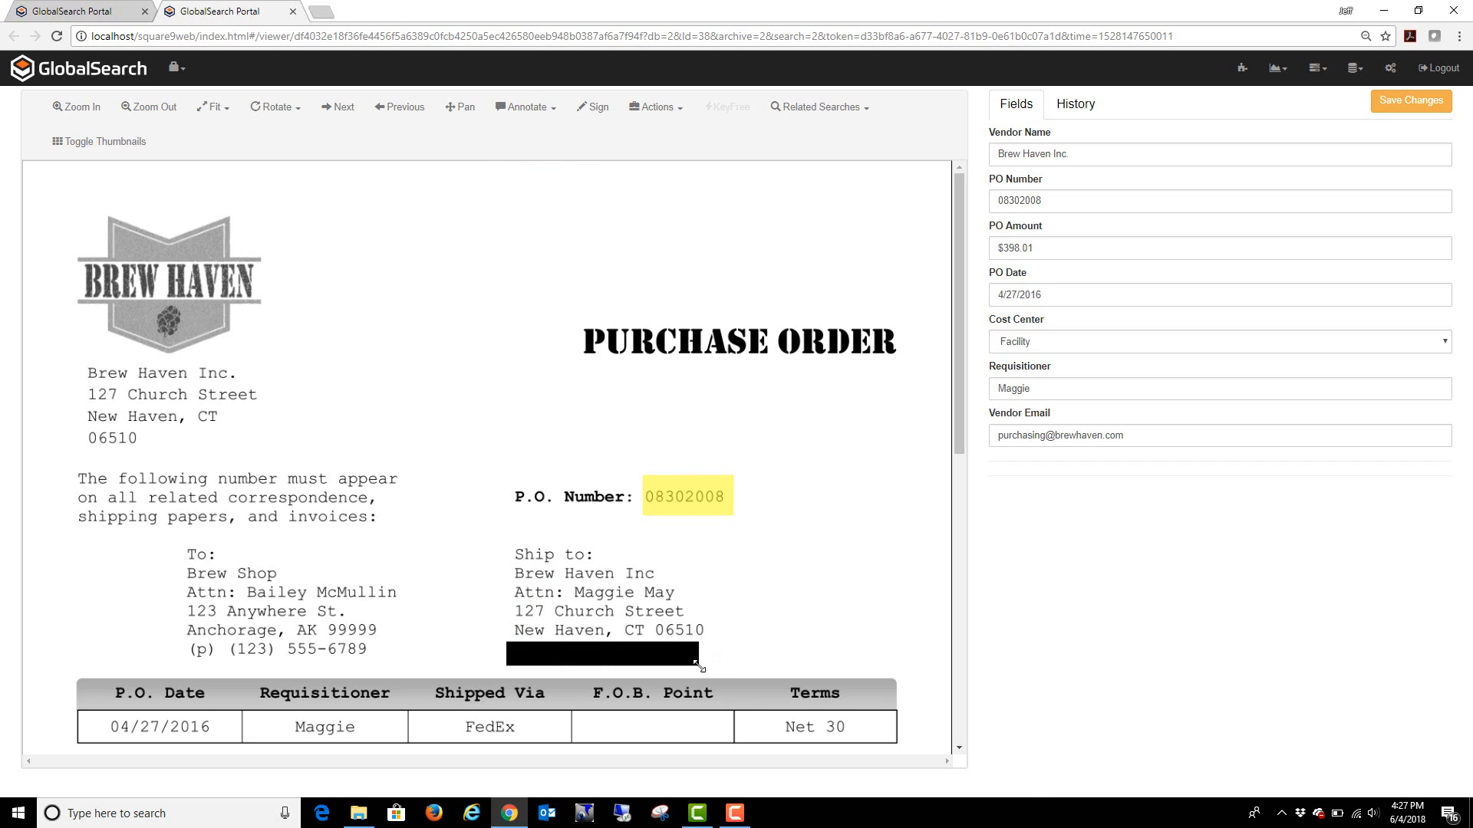
{"action": "left_click", "coordinate": [554, 111]}
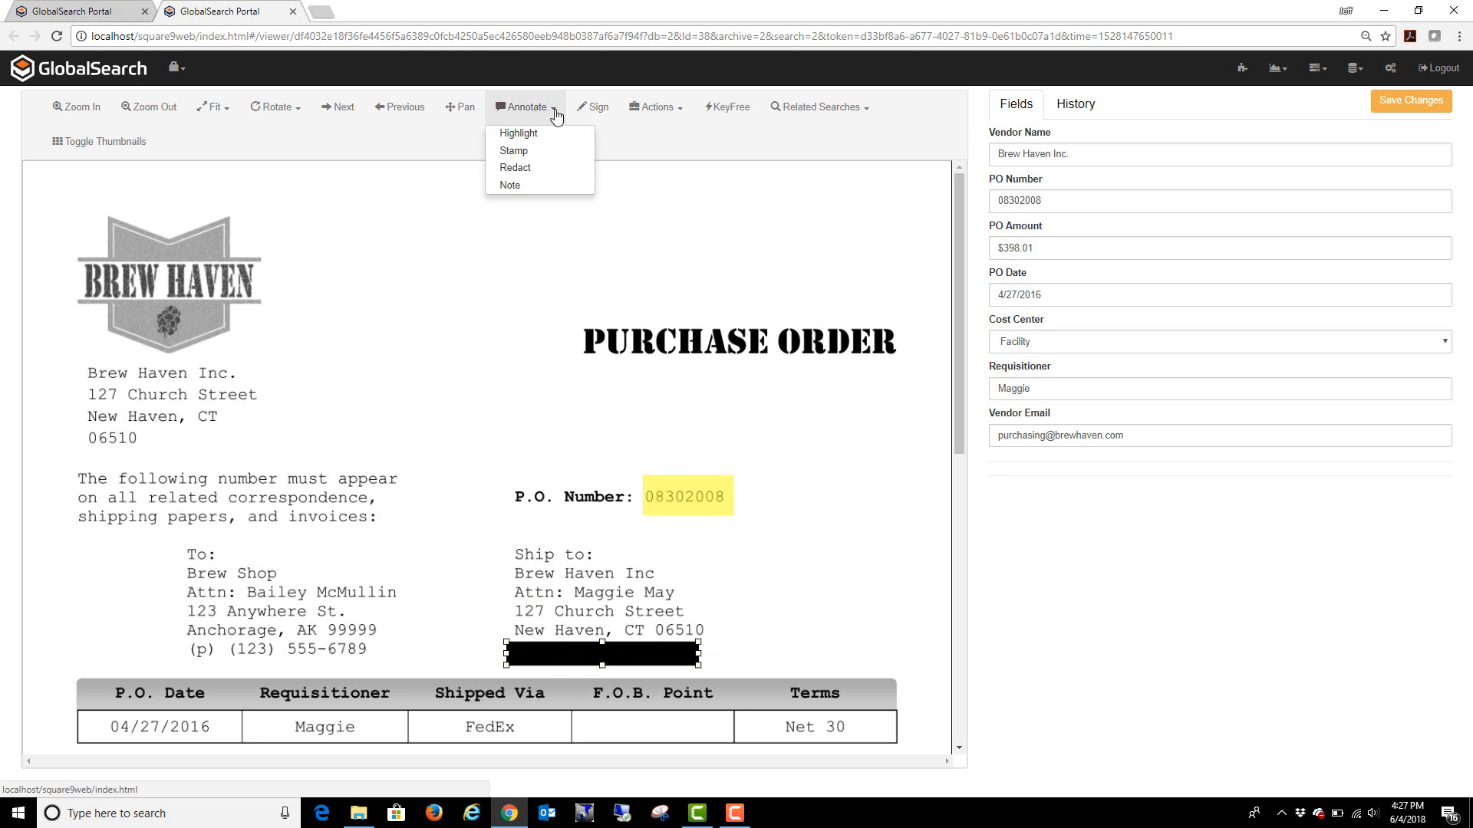
{"action": "left_click", "coordinate": [522, 152]}
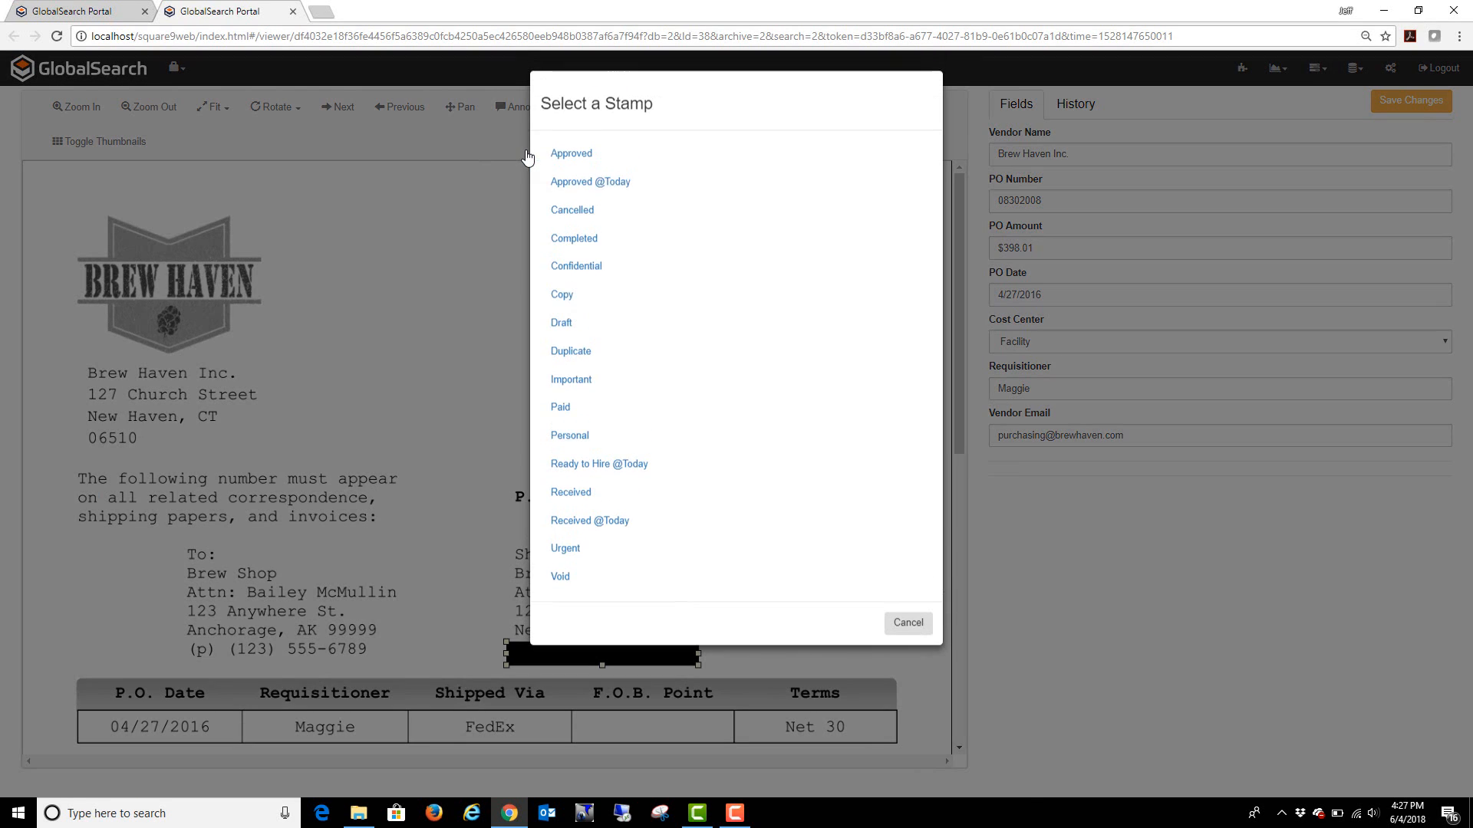
{"action": "left_click", "coordinate": [583, 189]}
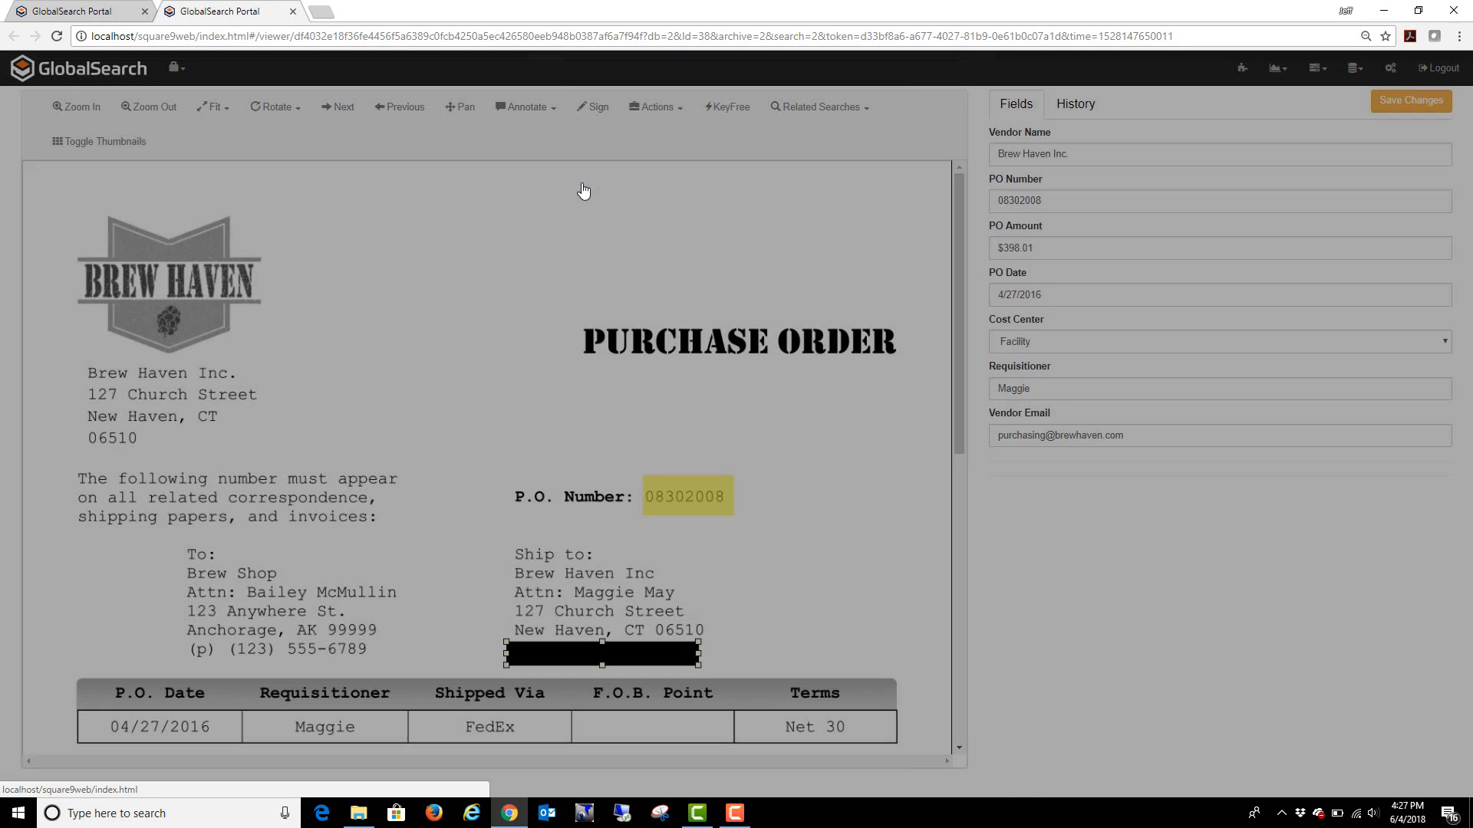
{"action": "left_click_drag", "start_coordinate": [262, 178], "coordinate": [931, 286]}
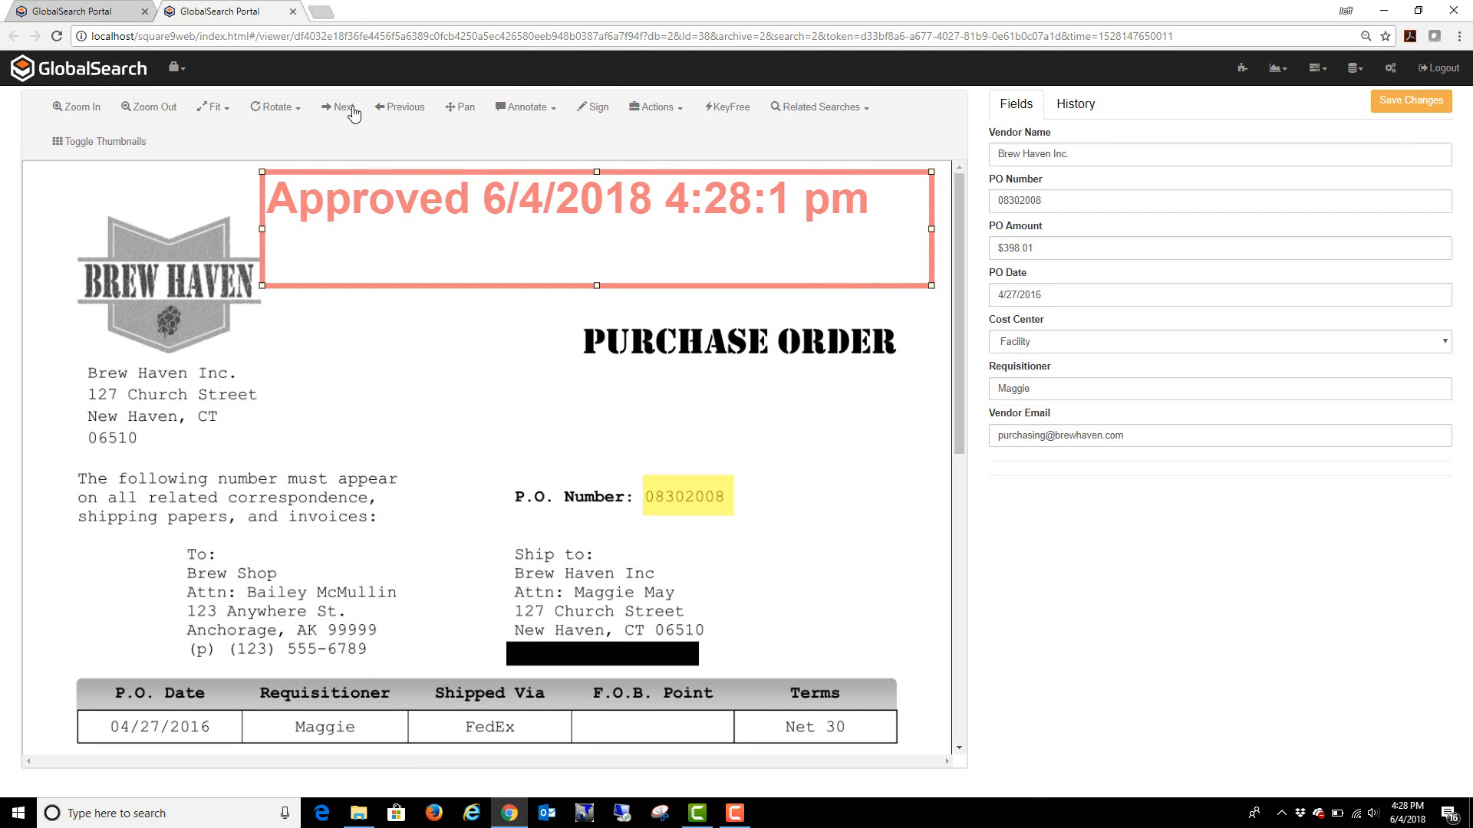
Step: Add a note reading "tt customer. will pay on Friday" below the approval stamp, between the Brew Haven logo and the Purchase Order title
{"action": "left_click", "coordinate": [553, 110]}
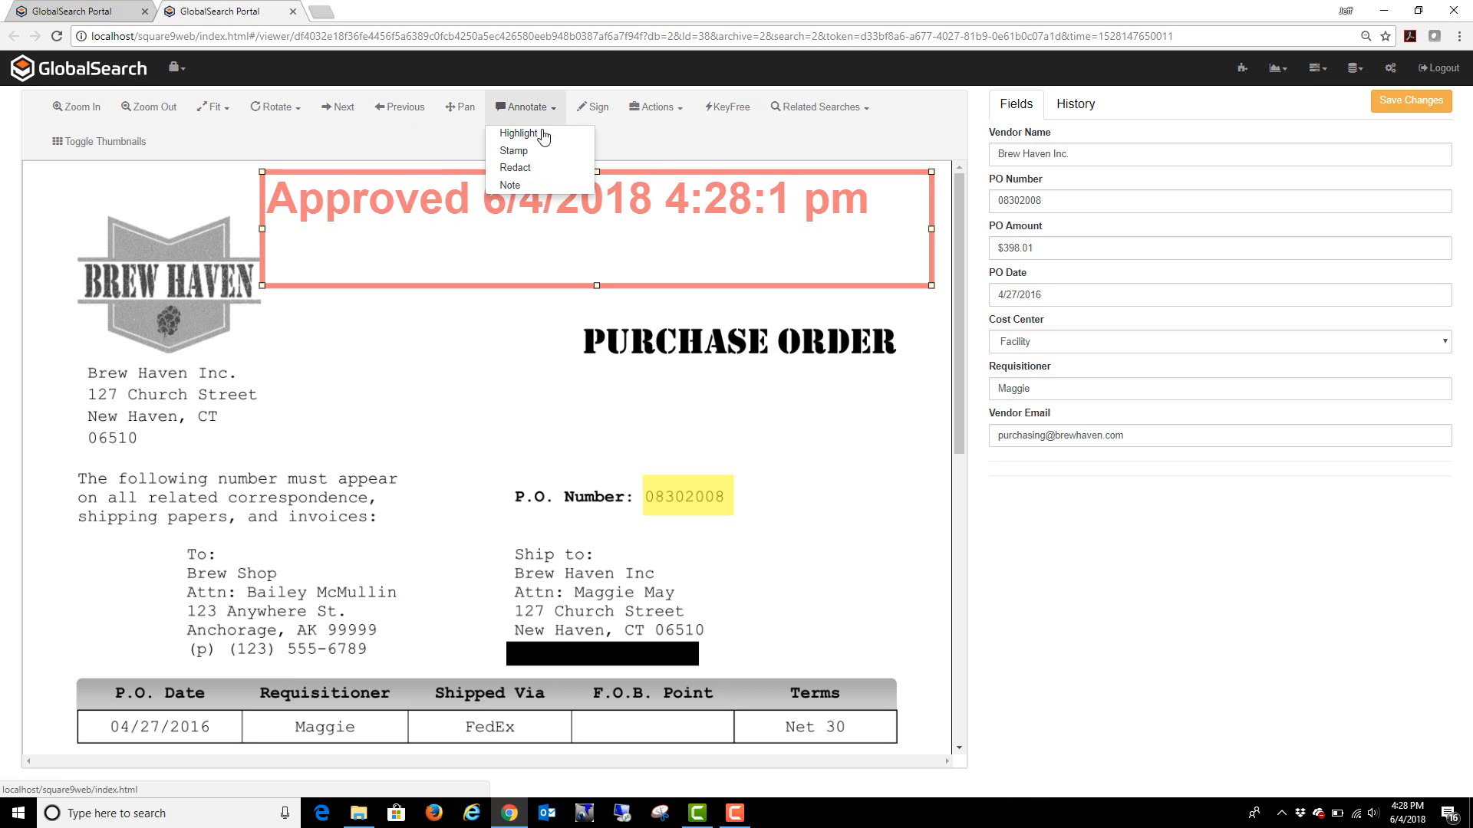
{"action": "left_click", "coordinate": [508, 187]}
{"action": "left_click_drag", "start_coordinate": [283, 316], "coordinate": [492, 458]}
{"action": "scroll", "coordinate": [318, 253], "scroll_direction": "down", "scroll_amount": 1}
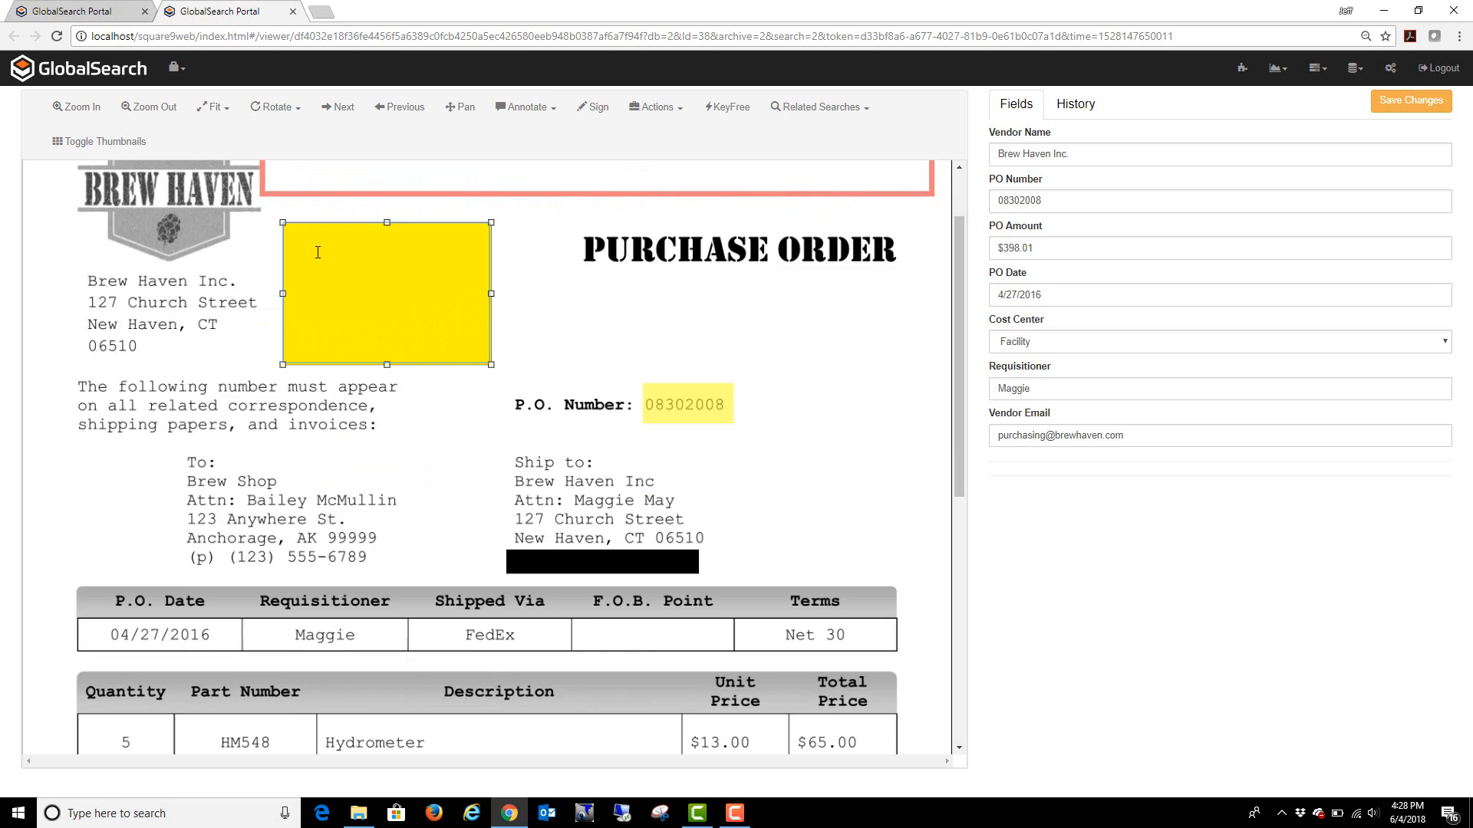
{"action": "type", "text": "tt customer. will pay on F"}
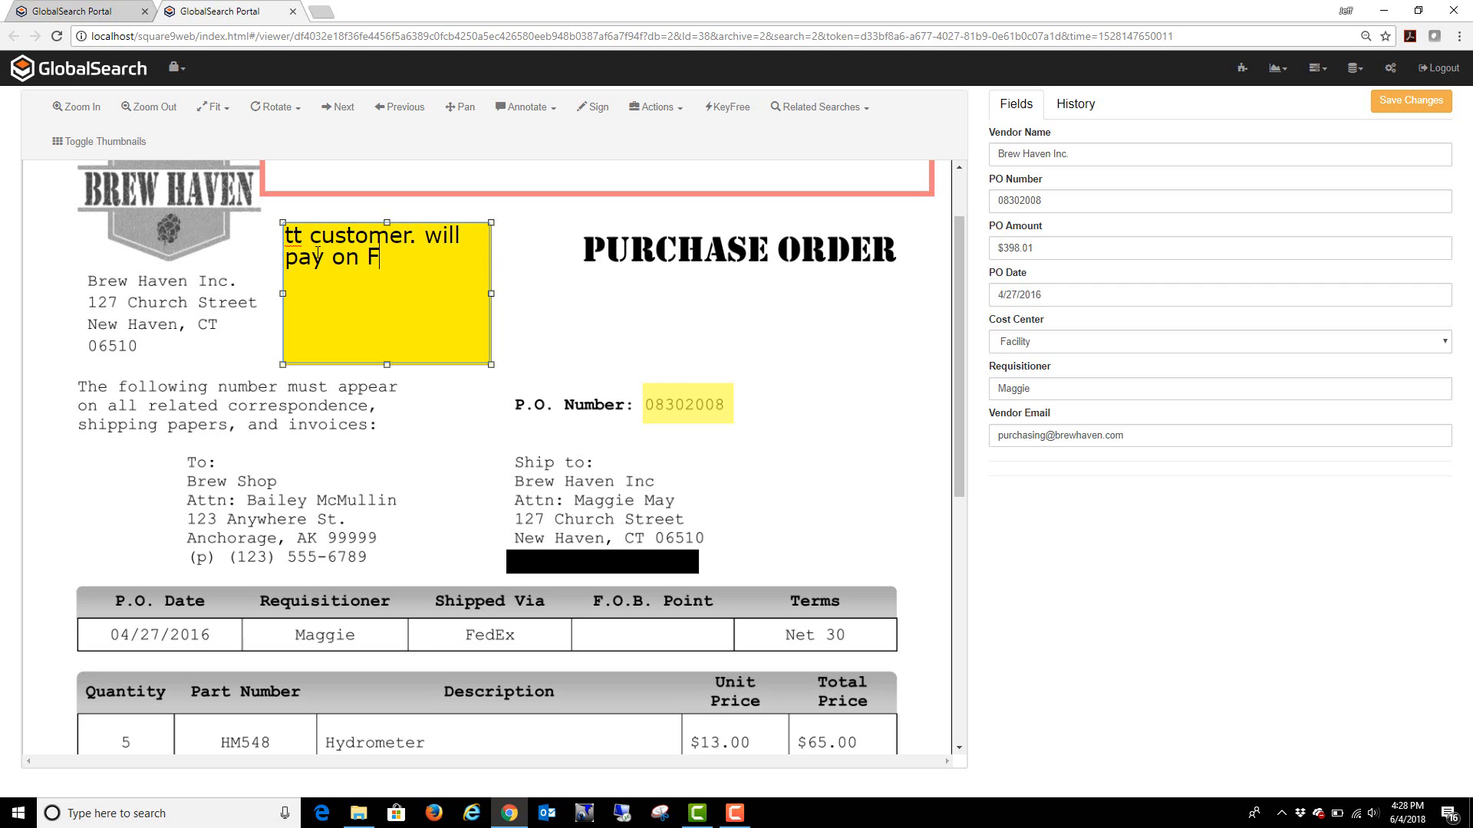
{"action": "type", "text": "riday!"}
{"action": "key", "text": "BackSpace"}
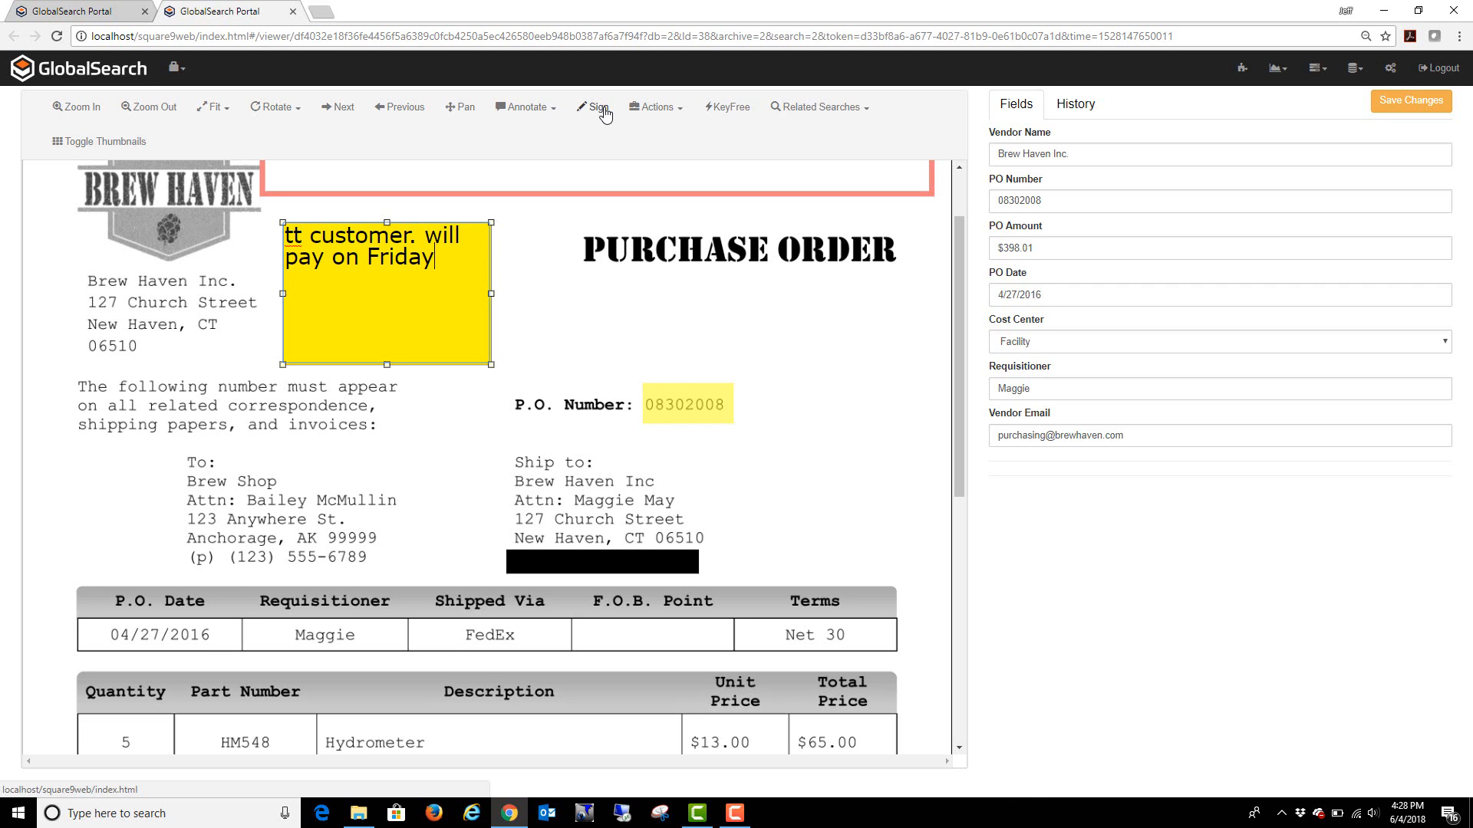
Step: Place a hand-drawn signature above the existing one on the Authorized by line and save the document changes
{"action": "scroll", "coordinate": [951, 358], "scroll_direction": "down", "scroll_amount": 1}
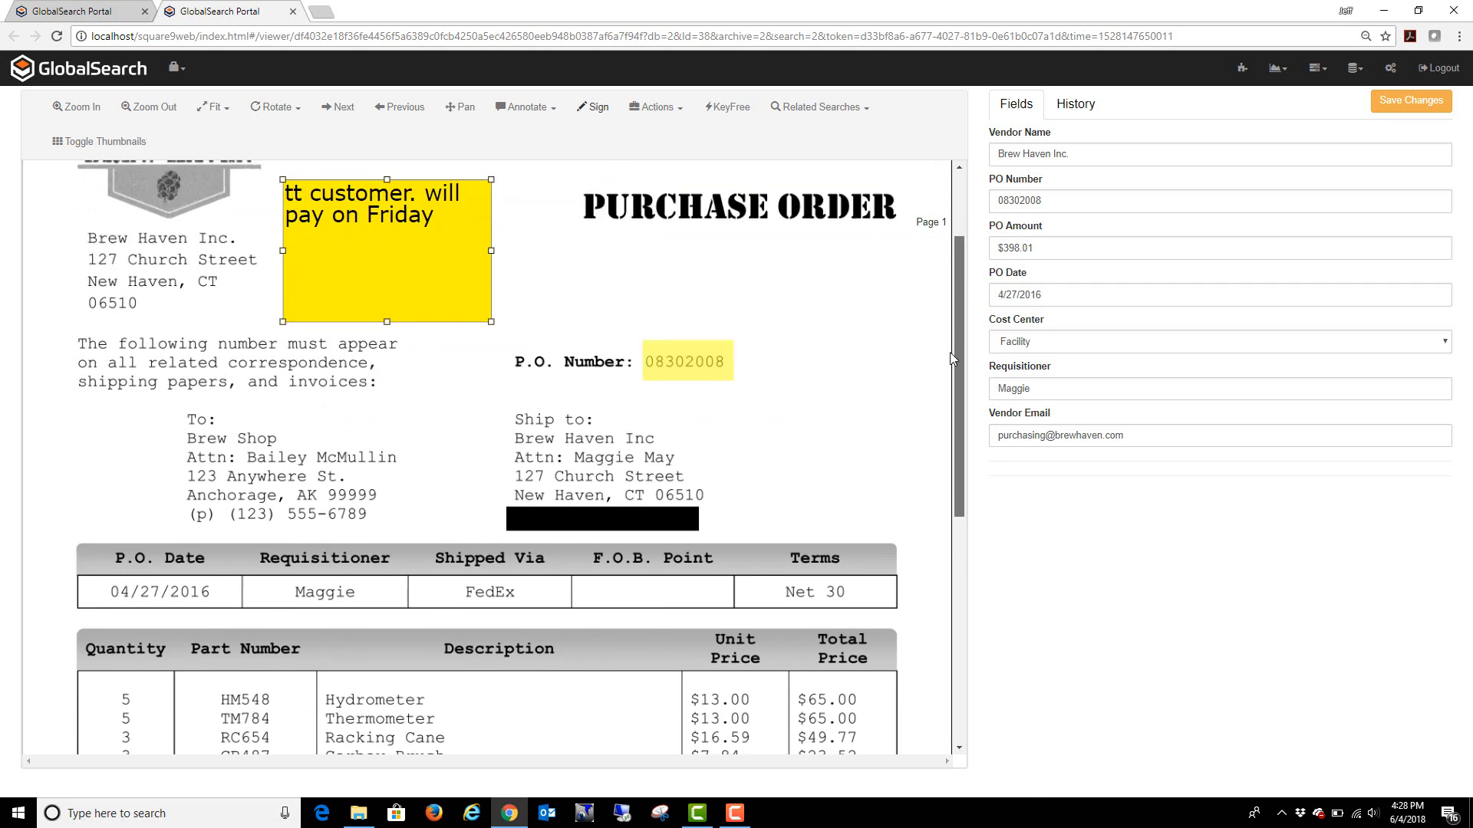
{"action": "left_click_drag", "start_coordinate": [950, 353], "coordinate": [949, 528]}
{"action": "left_click_drag", "start_coordinate": [470, 531], "coordinate": [889, 606]}
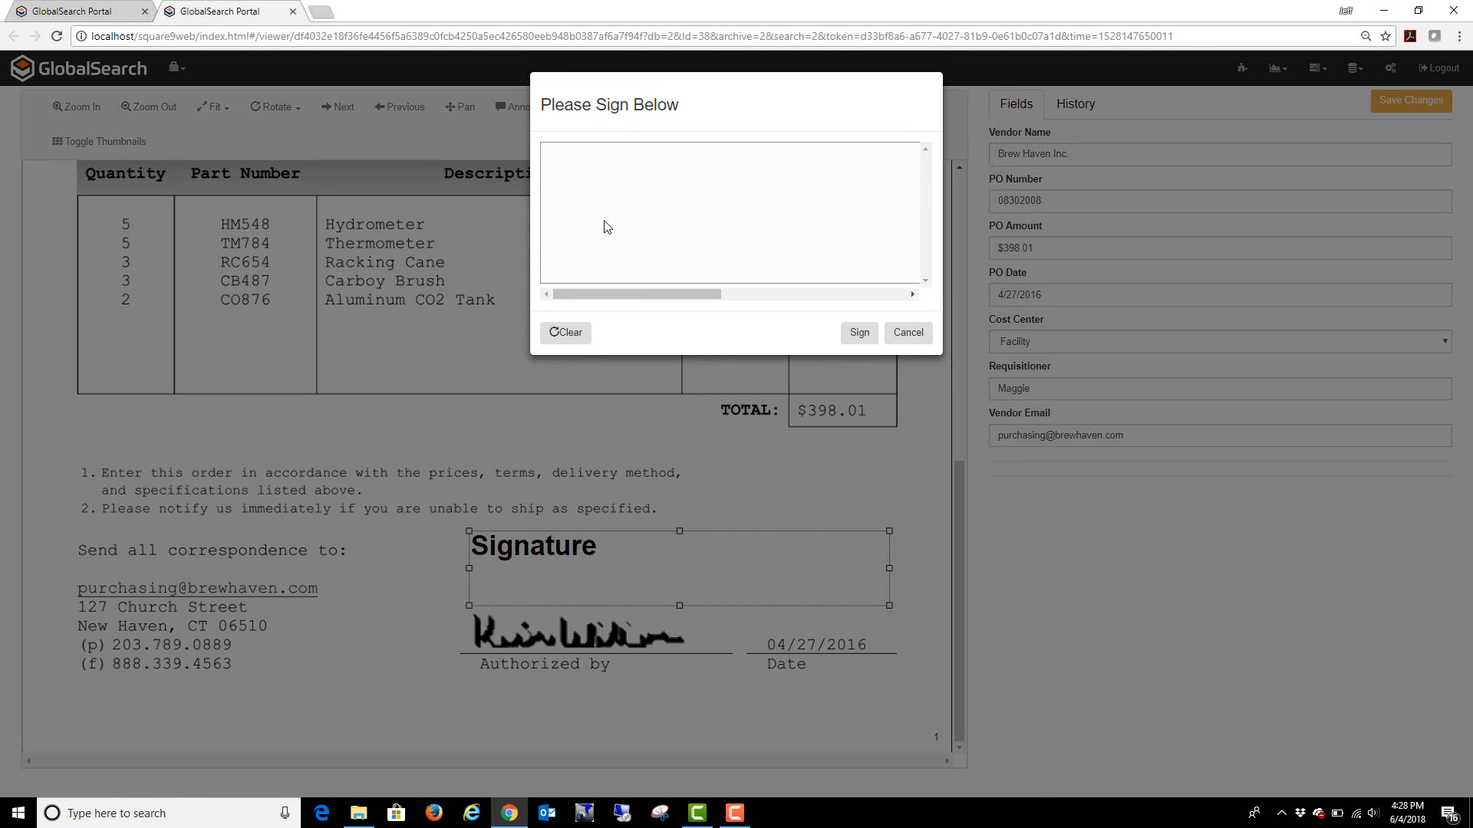
{"action": "mouse_move", "coordinate": [607, 161]}
{"action": "left_mouse_down"}
{"action": "mouse_move", "coordinate": [686, 257]}
{"action": "mouse_move", "coordinate": [719, 221]}
{"action": "mouse_move", "coordinate": [750, 228]}
{"action": "mouse_move", "coordinate": [794, 192]}
{"action": "mouse_move", "coordinate": [787, 230]}
{"action": "left_mouse_up"}
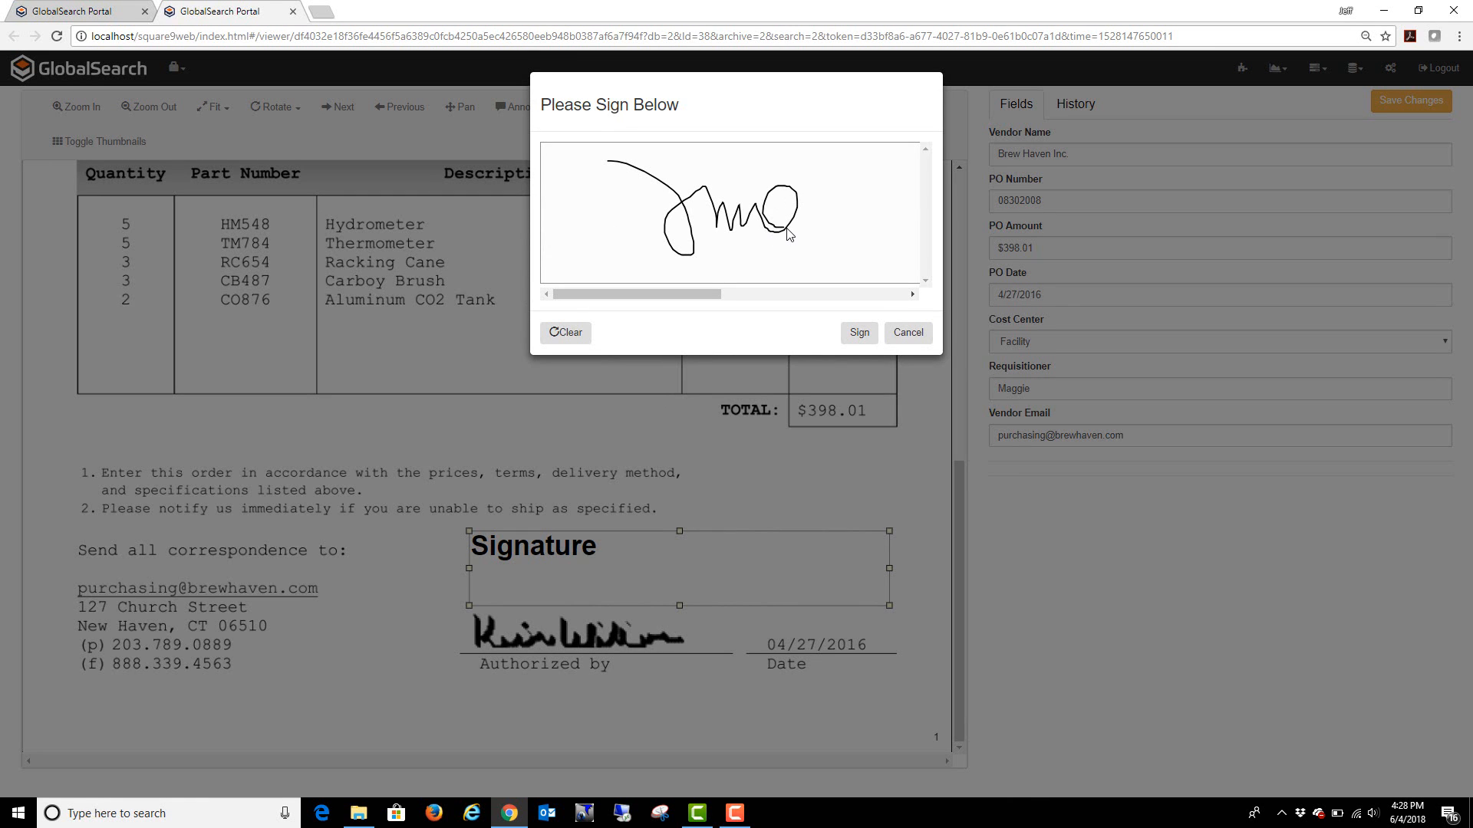
{"action": "left_click", "coordinate": [860, 333]}
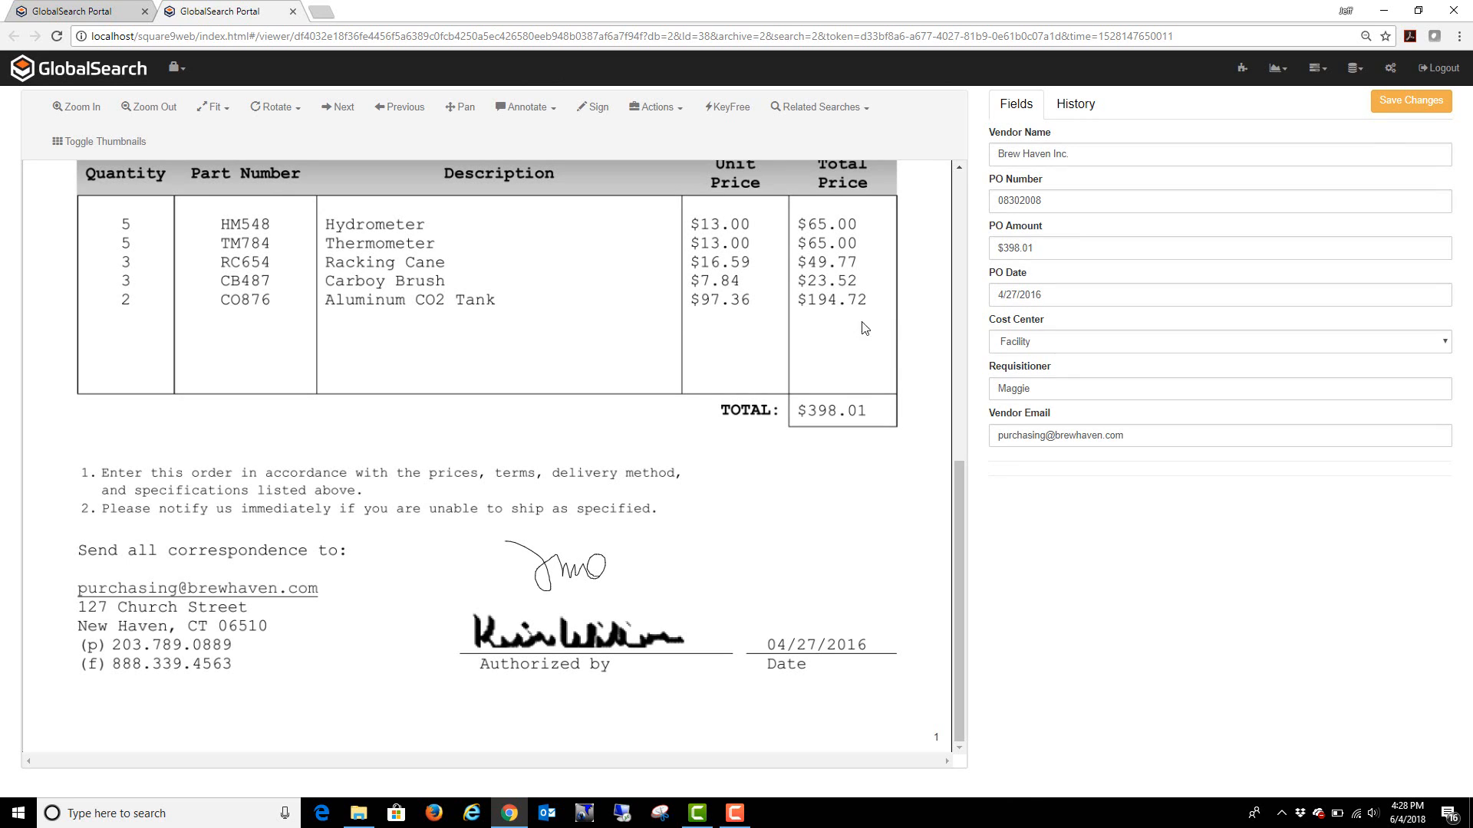
{"action": "left_click_drag", "start_coordinate": [961, 505], "coordinate": [971, 218]}
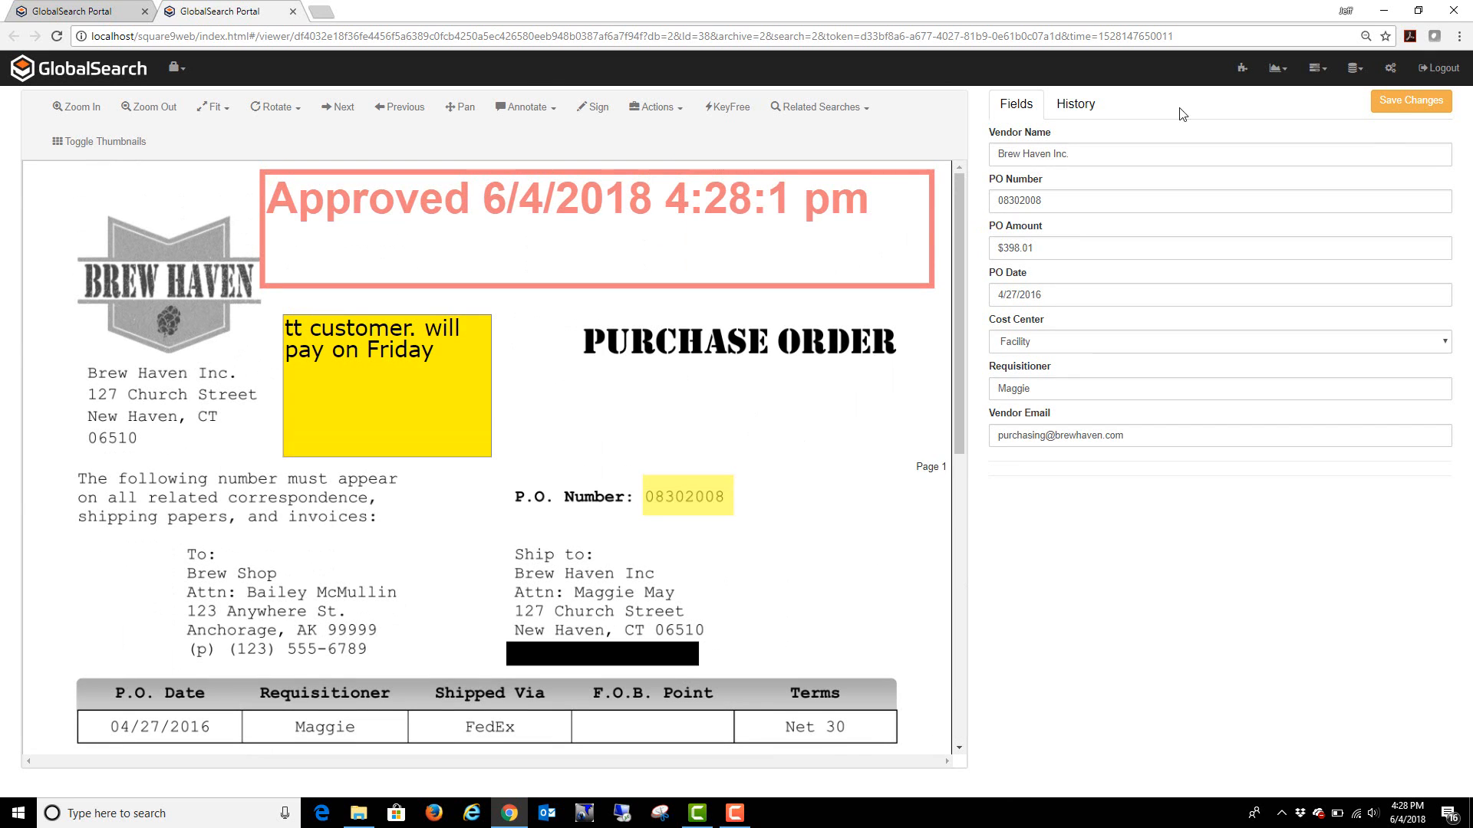
{"action": "left_click", "coordinate": [1412, 103]}
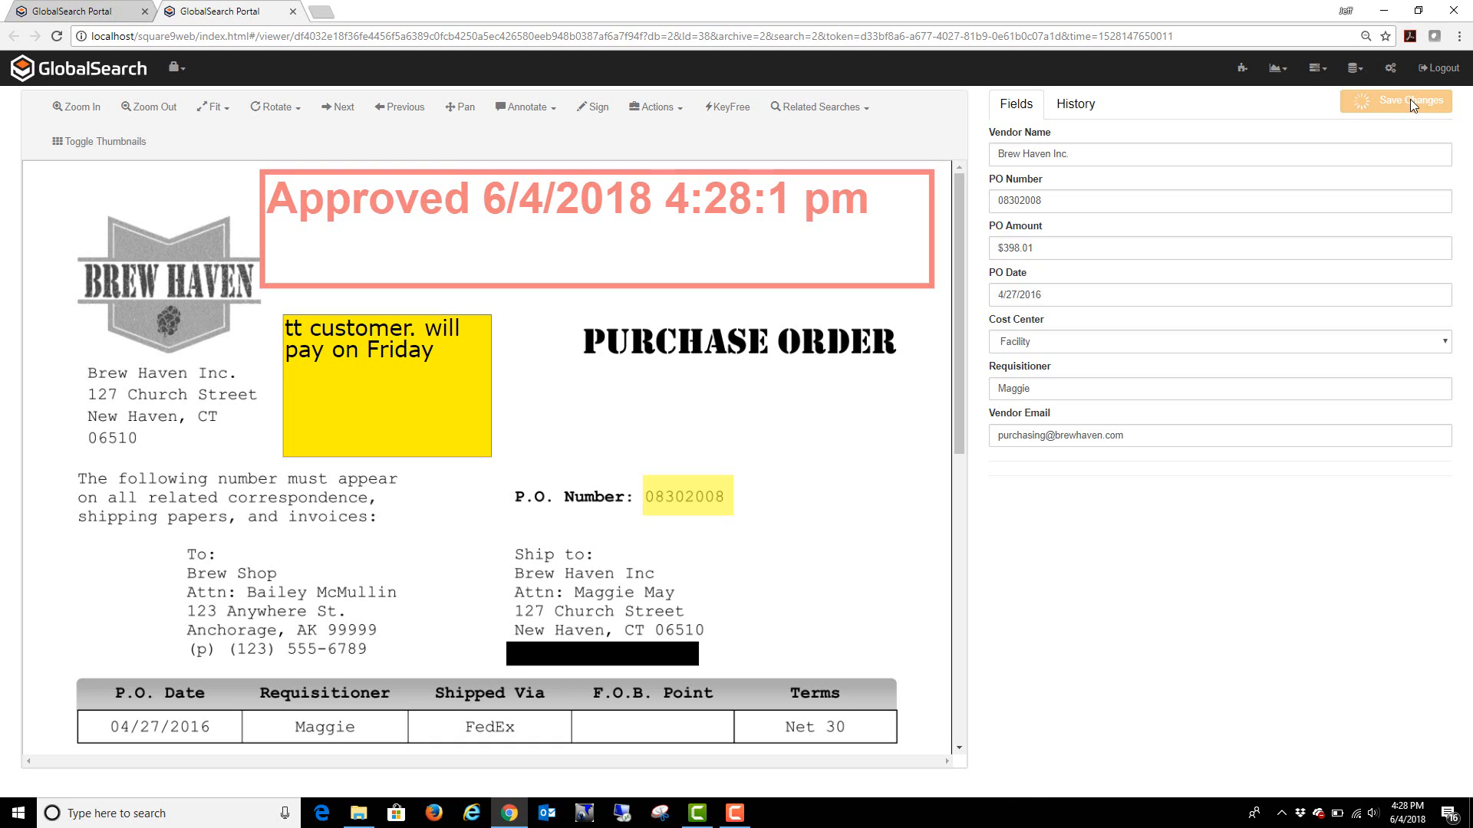
Step: Email the purchase order with annotations, using Vendor Name as the attachment name, and open the attached PDF from the Outlook message
{"action": "left_click", "coordinate": [682, 116]}
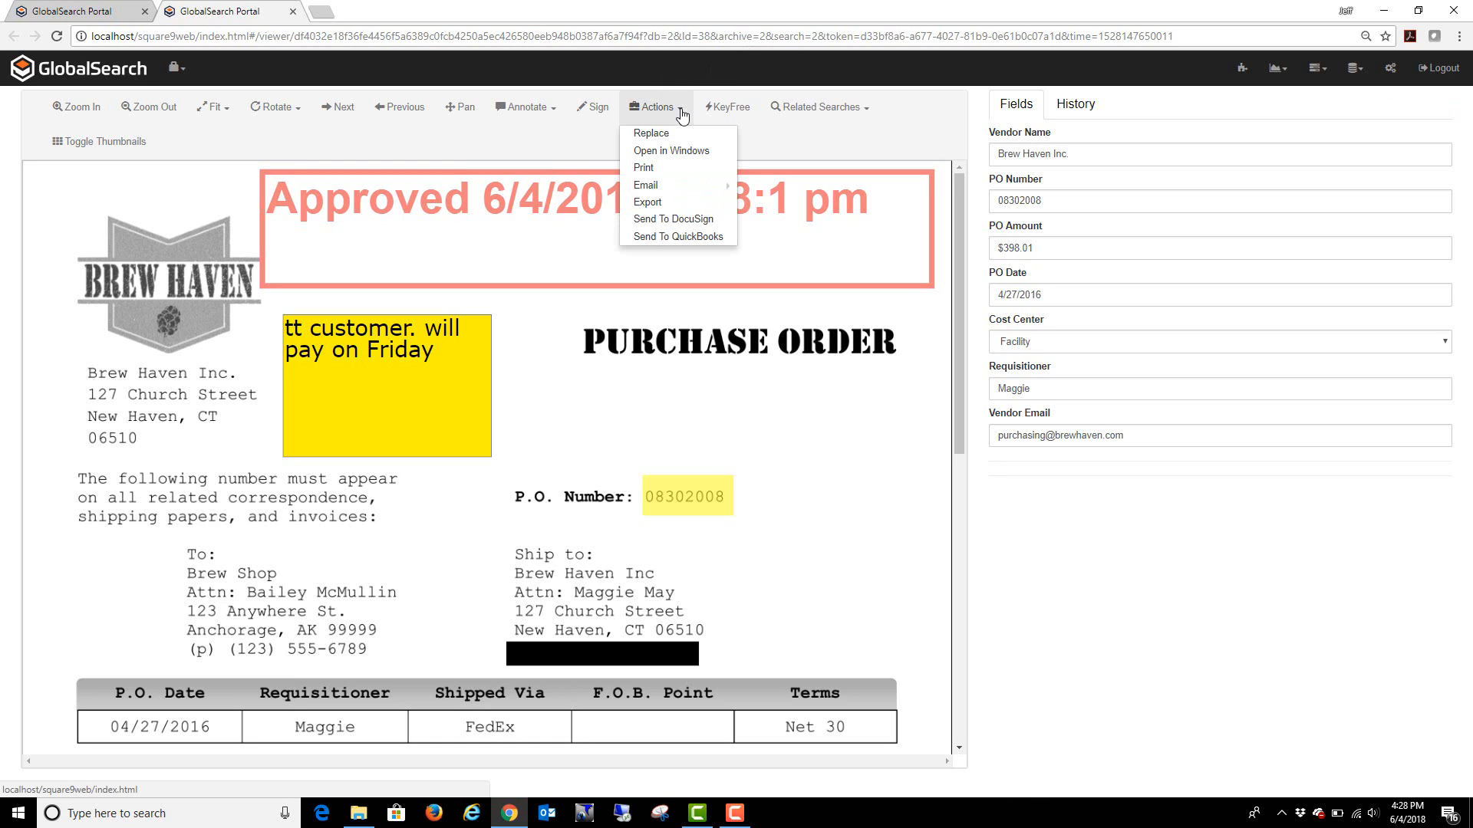
{"action": "mouse_move", "coordinate": [651, 190]}
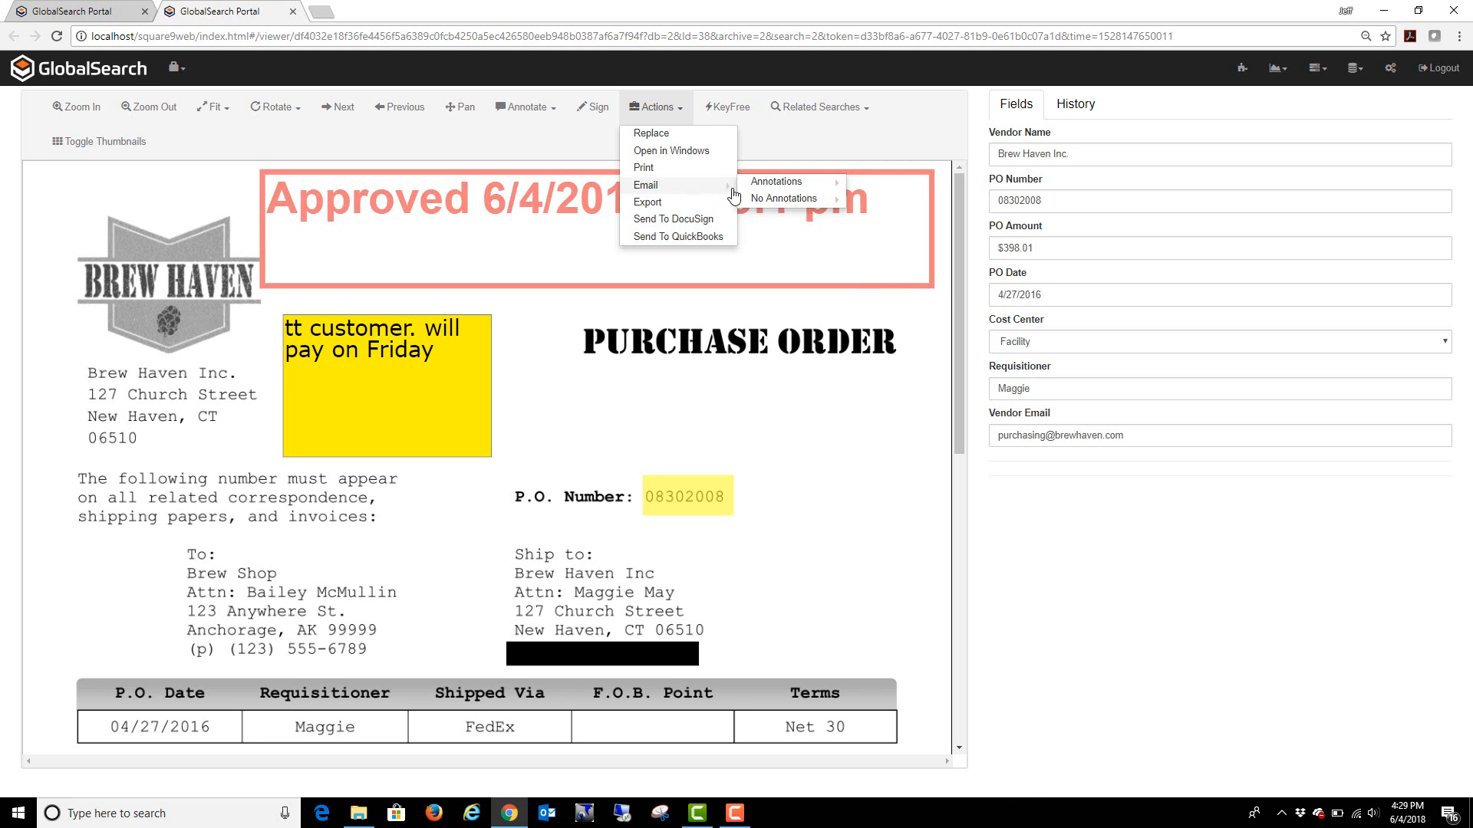
{"action": "mouse_move", "coordinate": [786, 186]}
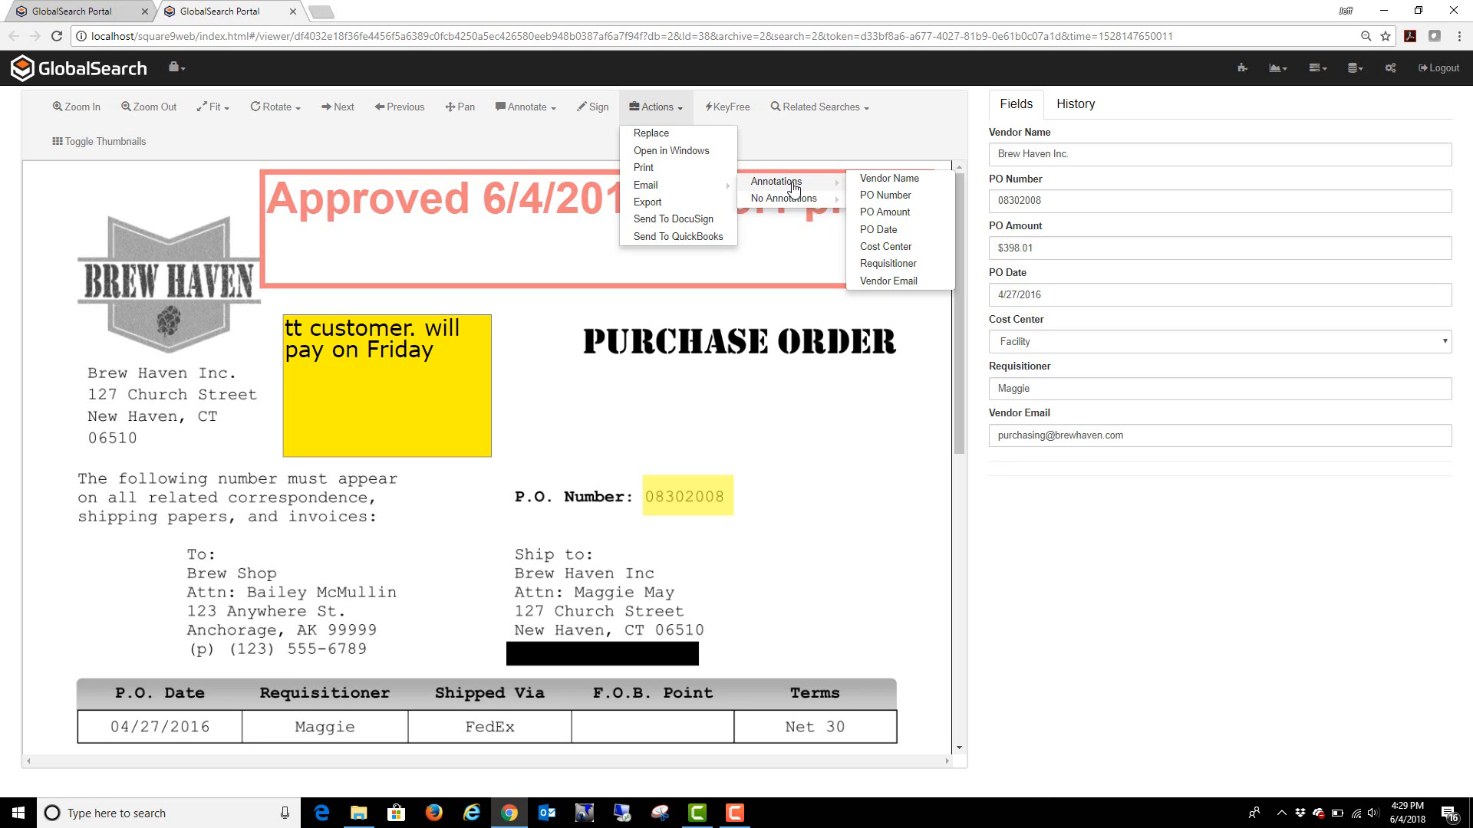
{"action": "left_click", "coordinate": [887, 182]}
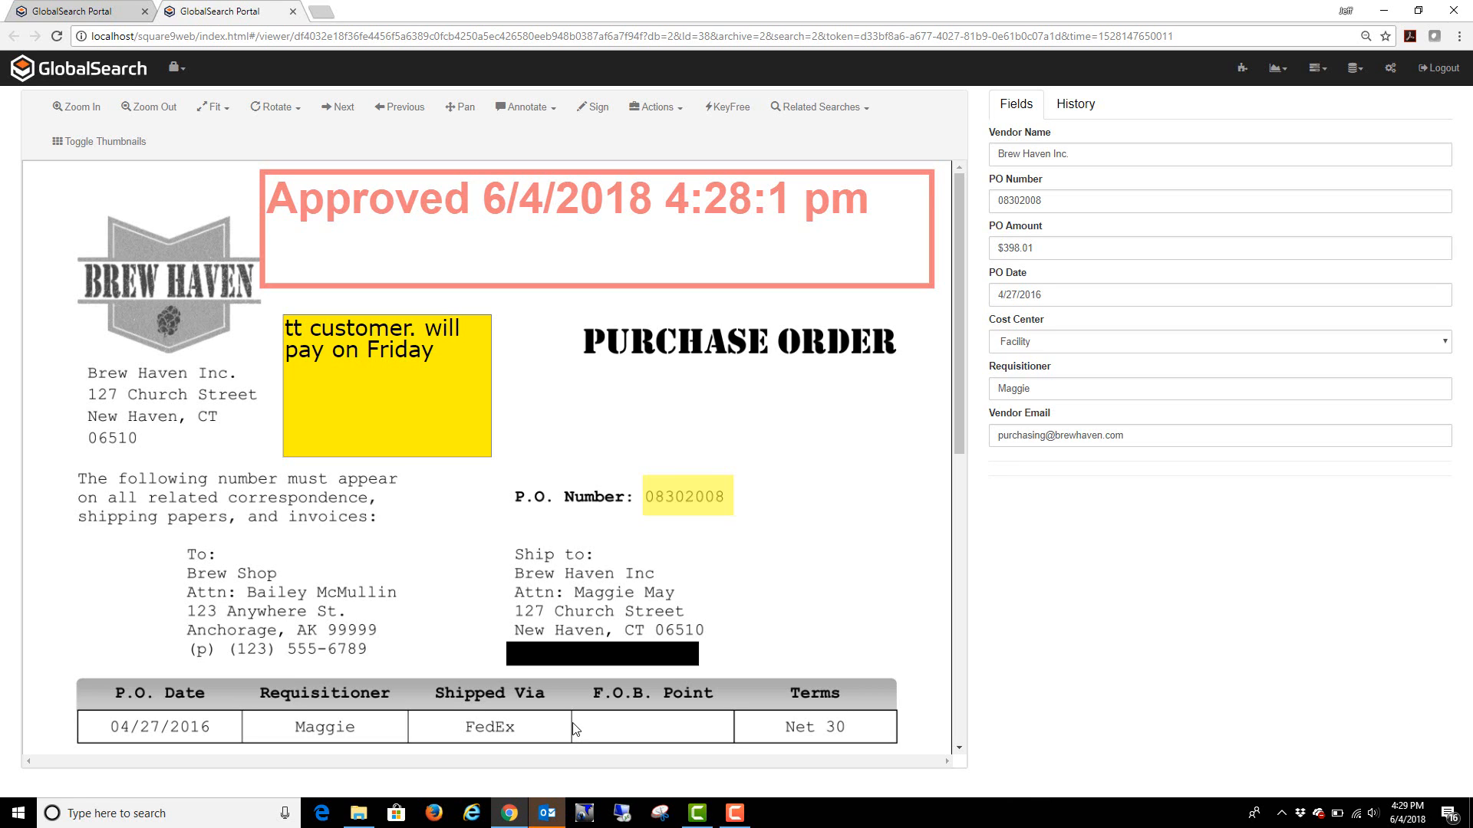
{"action": "left_click", "coordinate": [548, 814]}
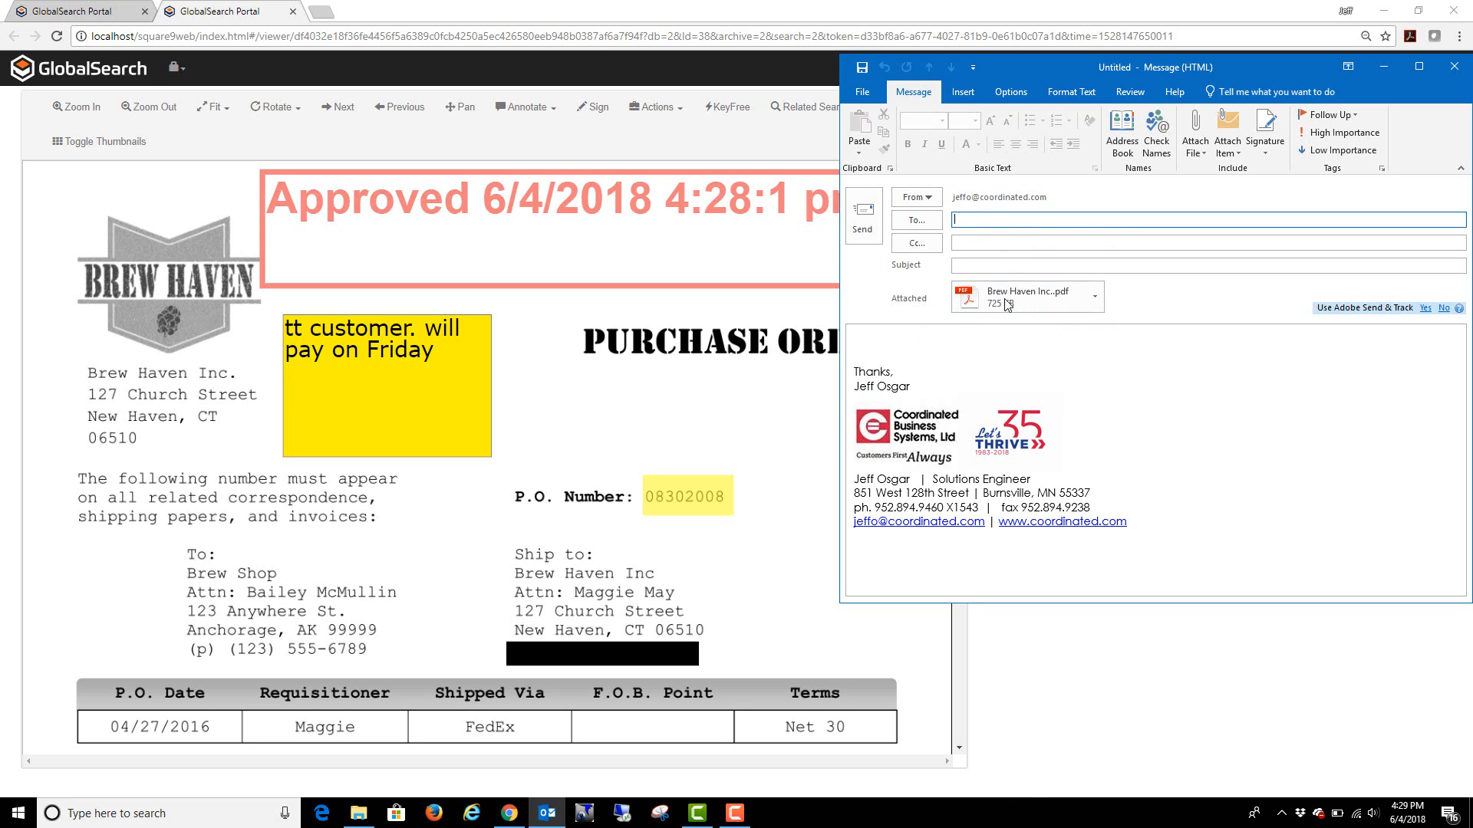
{"action": "double_click", "coordinate": [1029, 296]}
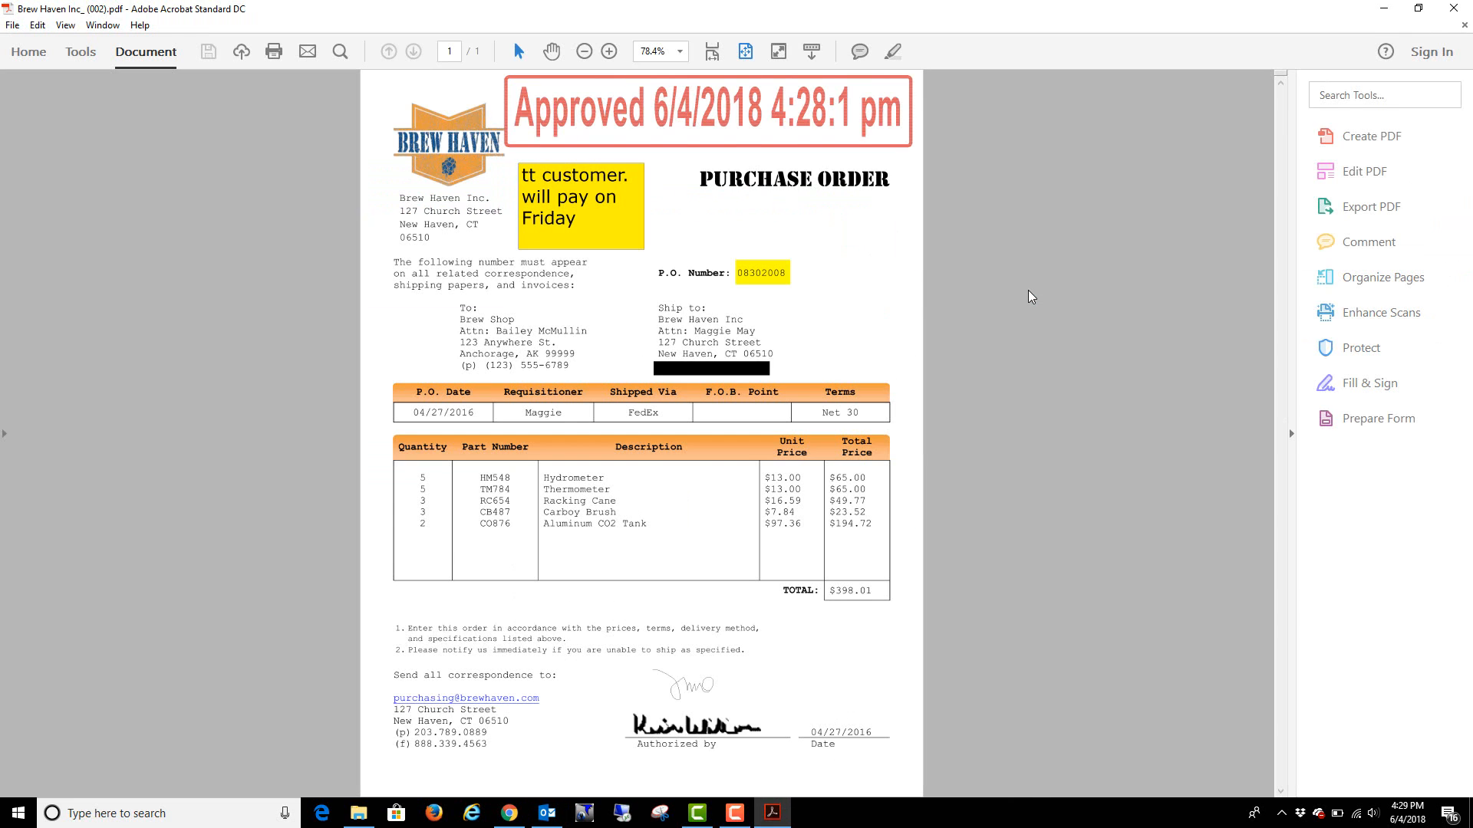